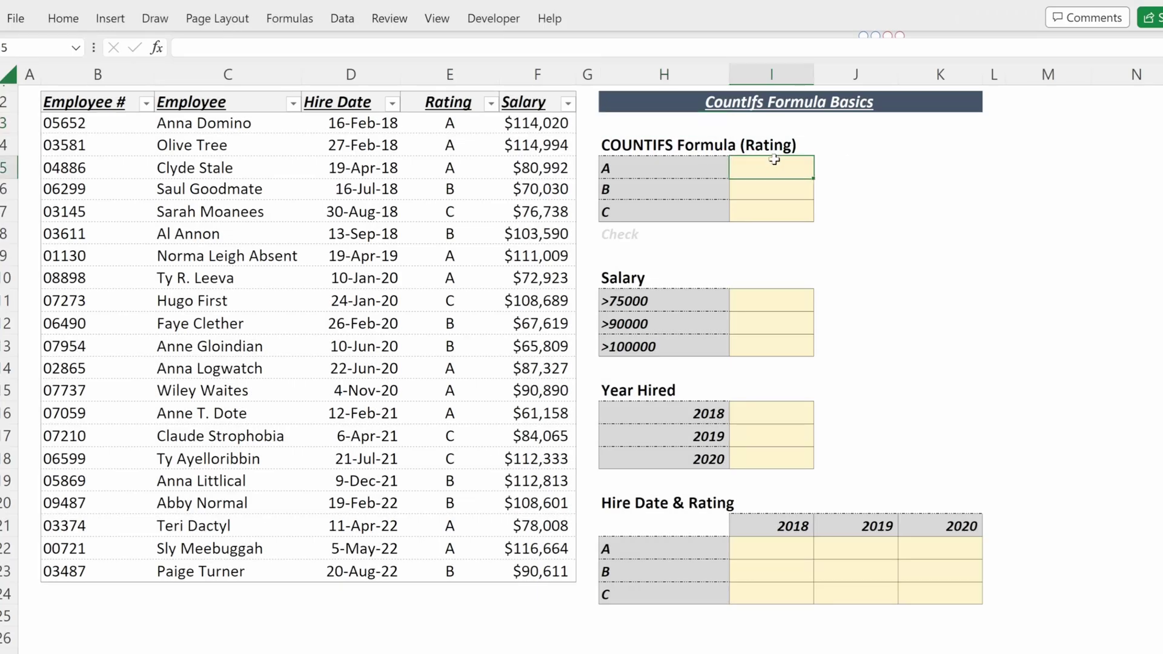
Enter =COUNTIFS($E$3:$E$23,H5) in the count cell for rating A
{"action": "type", "text": "=countifs"}
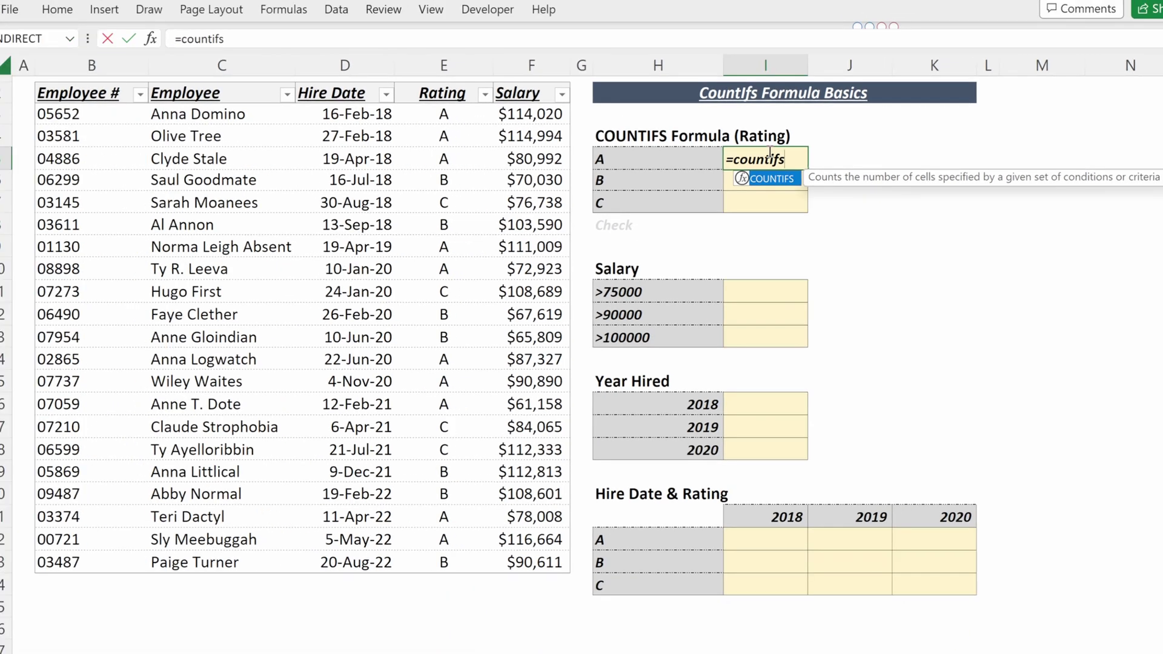
{"action": "key", "text": "Tab"}
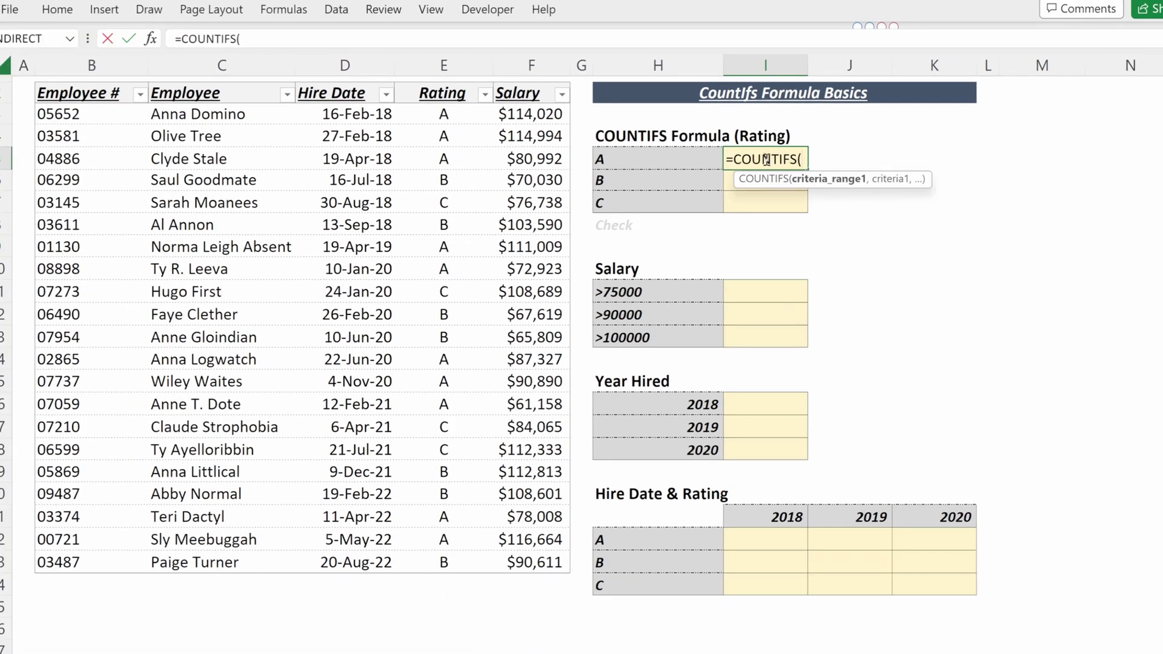
{"action": "key", "text": "Left"}
{"action": "key", "text": "Left"}
{"action": "key", "text": "Left"}
{"action": "key", "text": "Left"}
{"action": "key", "text": "Up"}
{"action": "key", "text": "Up"}
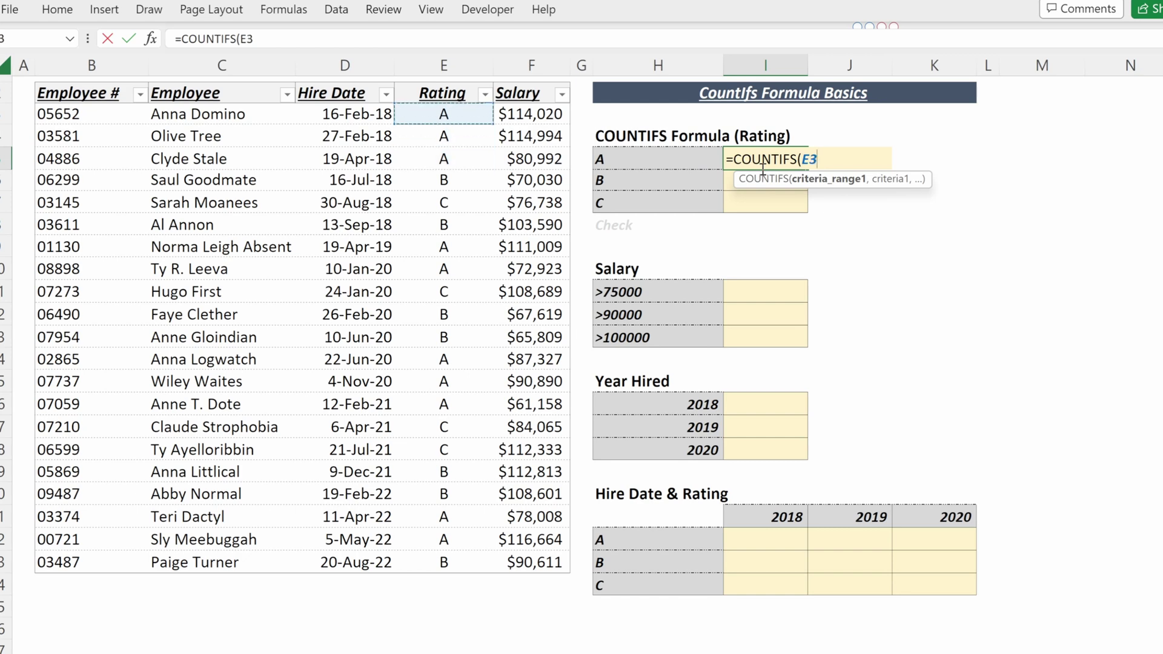
{"action": "key", "text": "ctrl+shift+Down"}
{"action": "key", "text": "F4"}
{"action": "type", "text": ","}
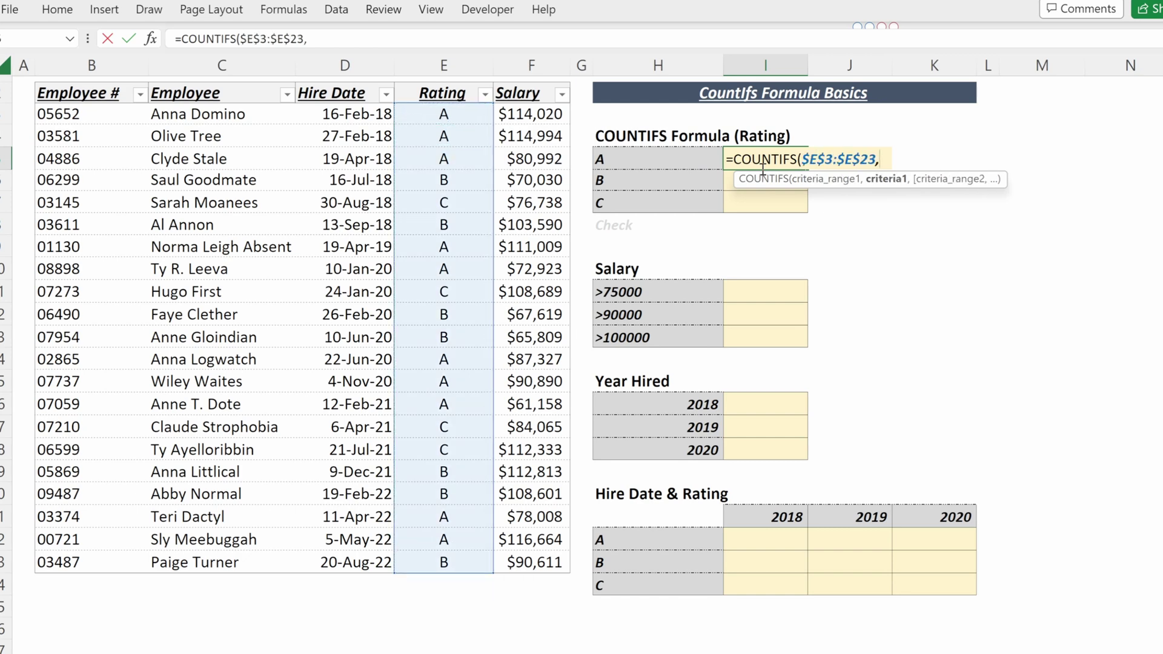
{"action": "key", "text": "Left"}
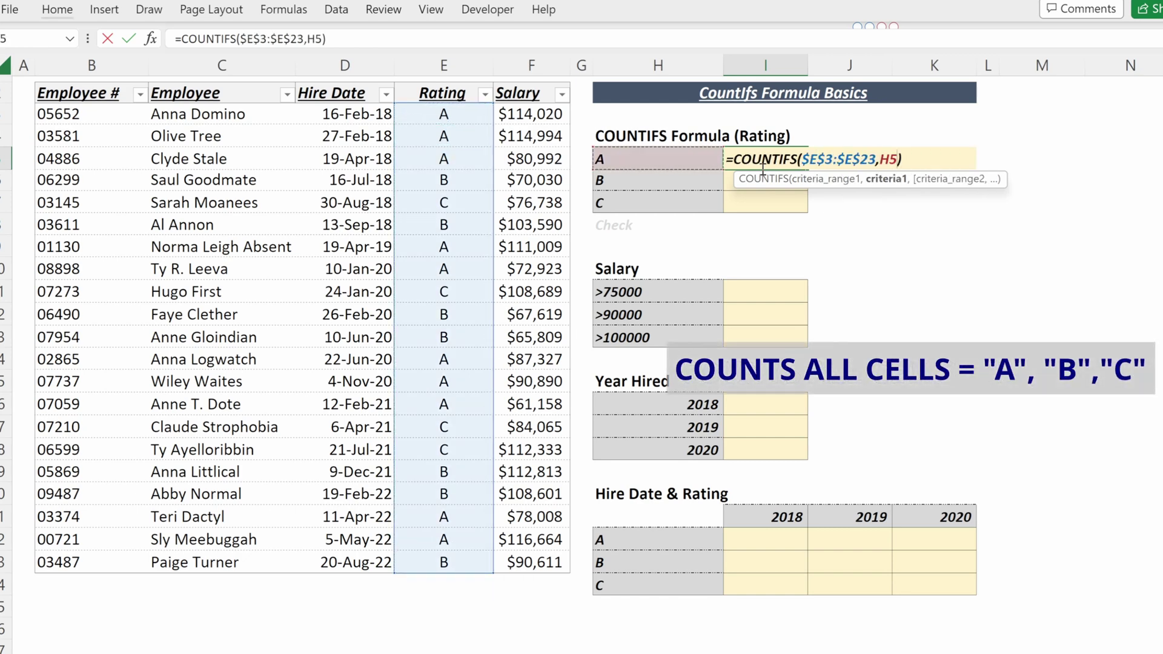
{"action": "key", "text": "Return"}
Fill the count formula down to ratings B and C, giving 10, 7 and 4
{"action": "left_click", "coordinate": [763, 168]}
{"action": "key", "text": "shift+Down"}
{"action": "key", "text": "shift+Down"}
{"action": "key", "text": "ctrl+d"}
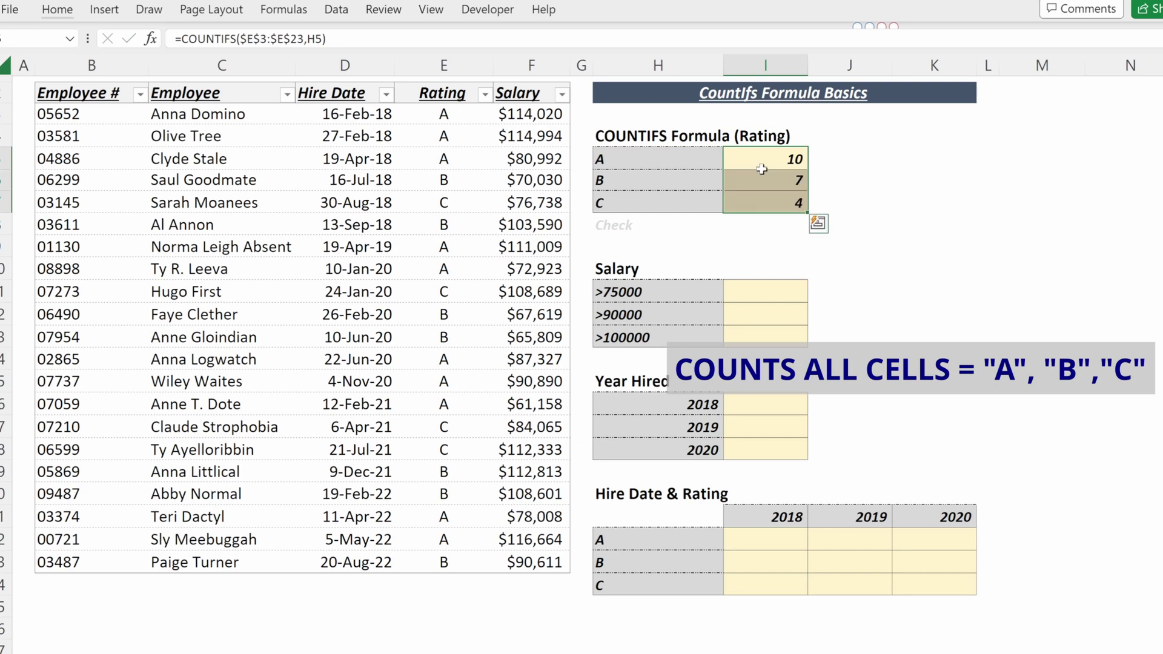
{"action": "key", "text": "Down"}
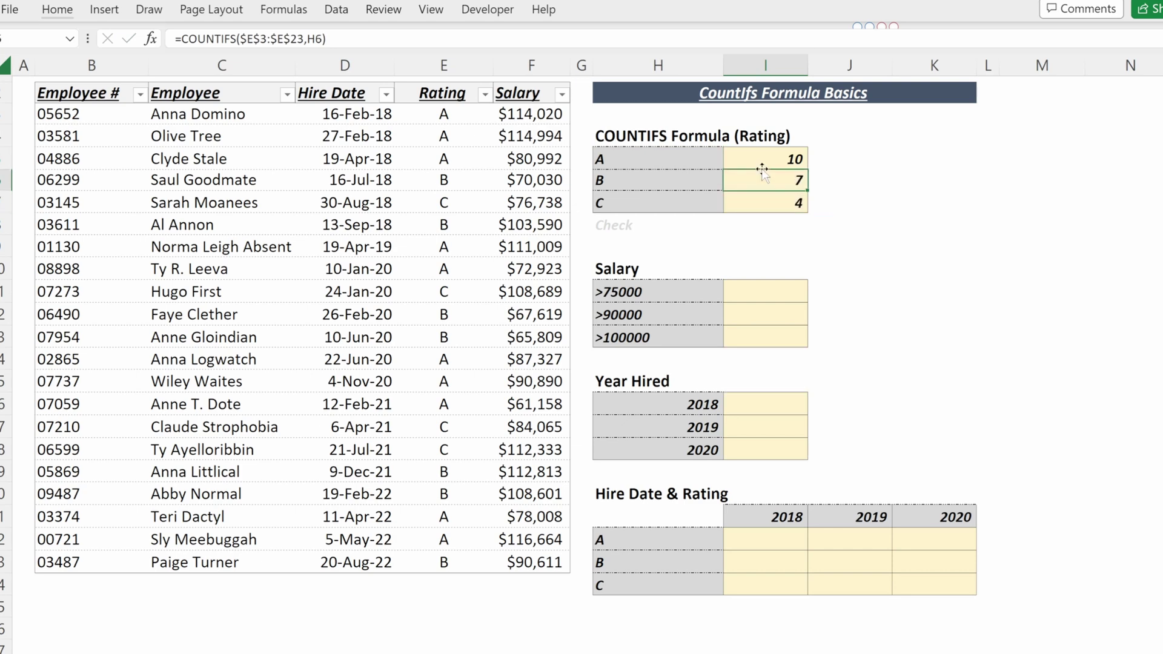
Enter =COUNTA(E3:E23)=SUM(I5:I7) in the Check cell
{"action": "left_click", "coordinate": [781, 228]}
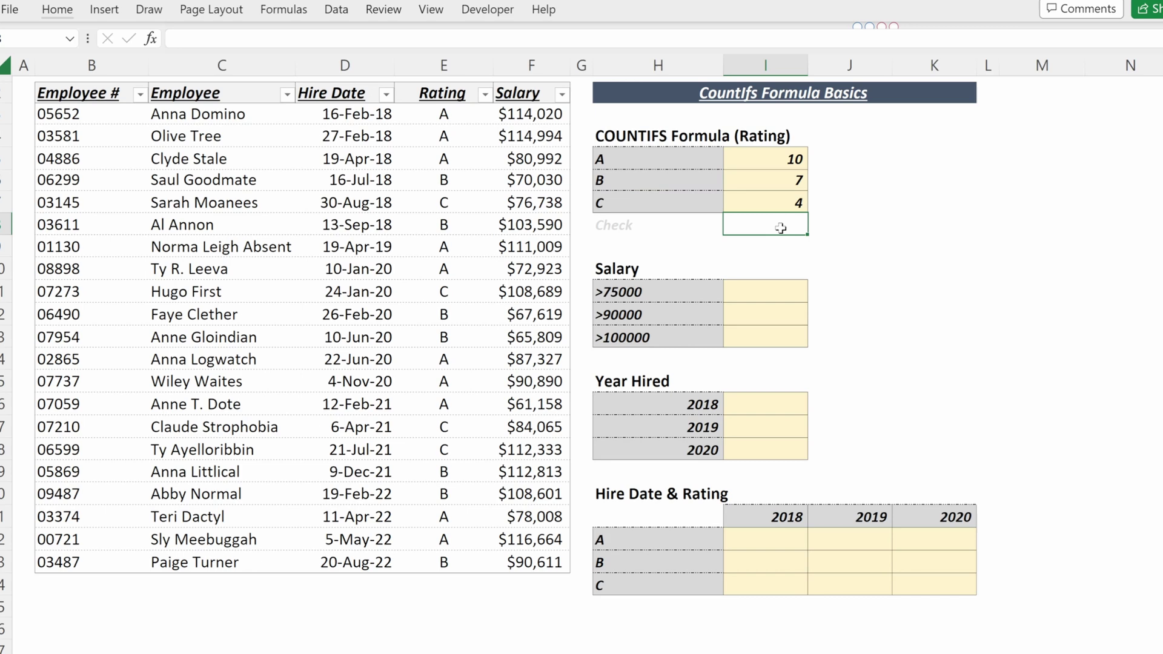
{"action": "type", "text": "=COUNTA("}
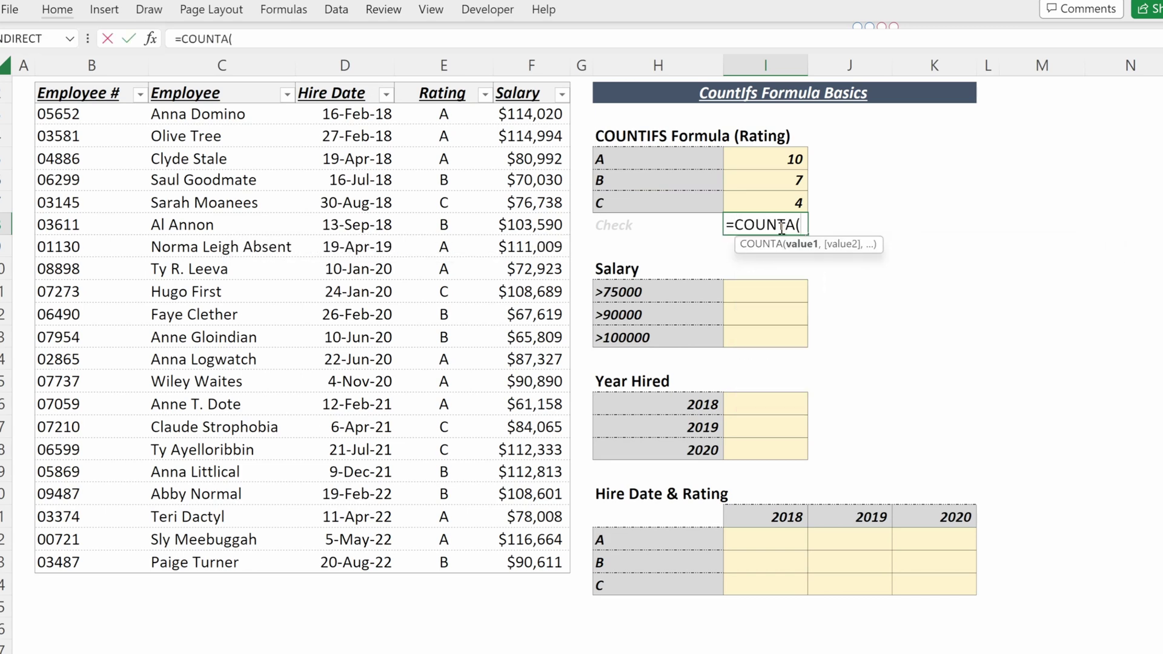
{"action": "type", "text": "E3:E23)"}
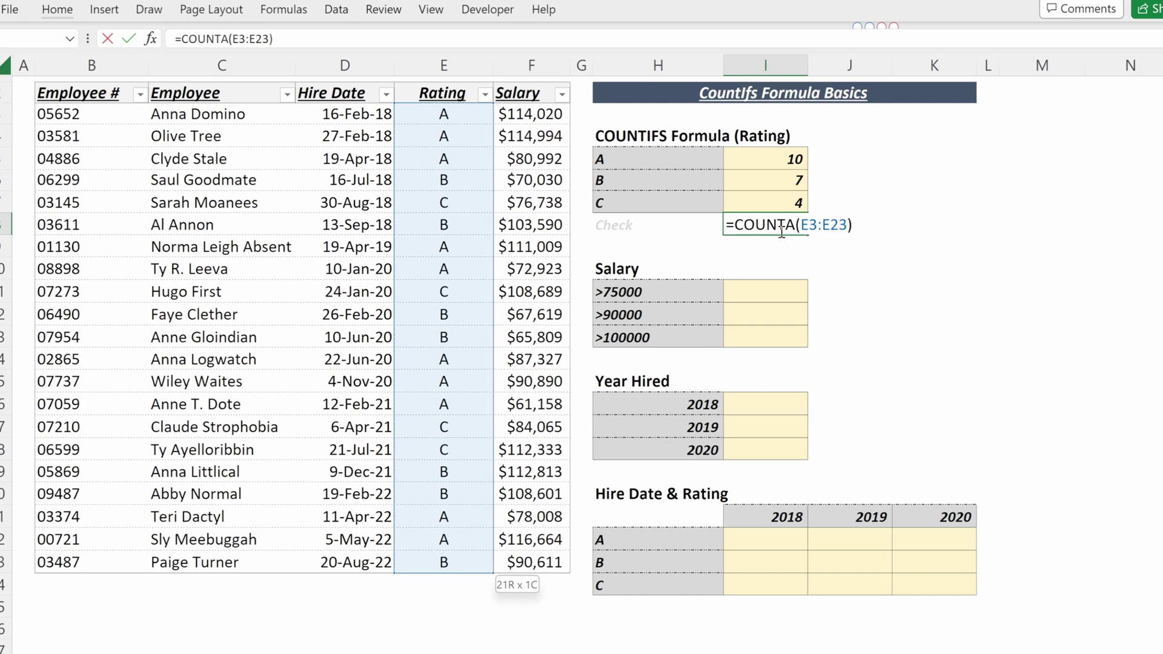
{"action": "type", "text": "=su"}
{"action": "key", "text": "Tab"}
{"action": "type", "text": "I5:I7"}
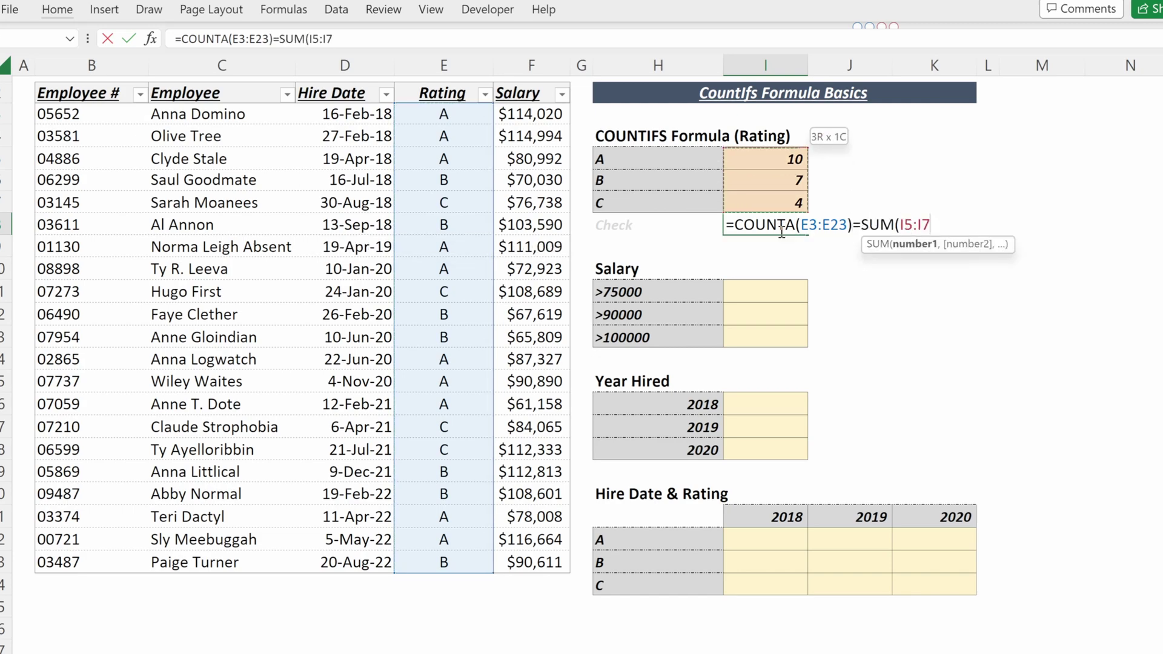
{"action": "key", "text": "Return"}
Step through the check with Evaluate Formula (both sides 21) and italicize the TRUE result
{"action": "key", "text": "Return"}
{"action": "key", "text": "F2"}
{"action": "key", "text": "Escape"}
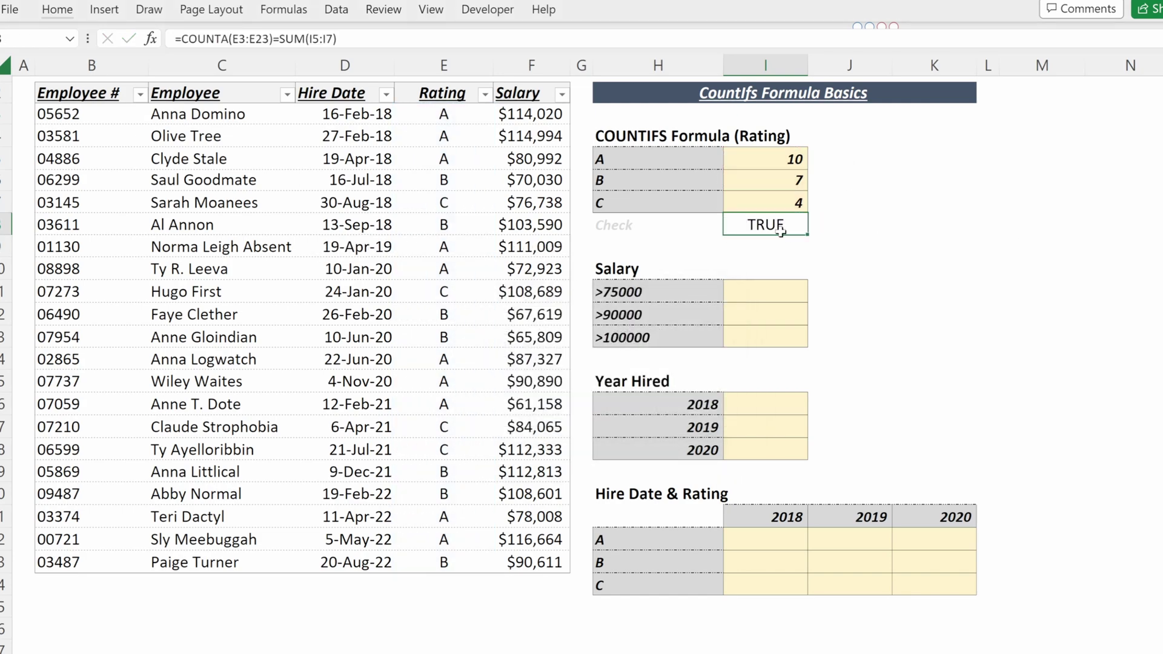
{"action": "key", "text": "alt+m"}
{"action": "key", "text": "v"}
{"action": "key", "text": "Return"}
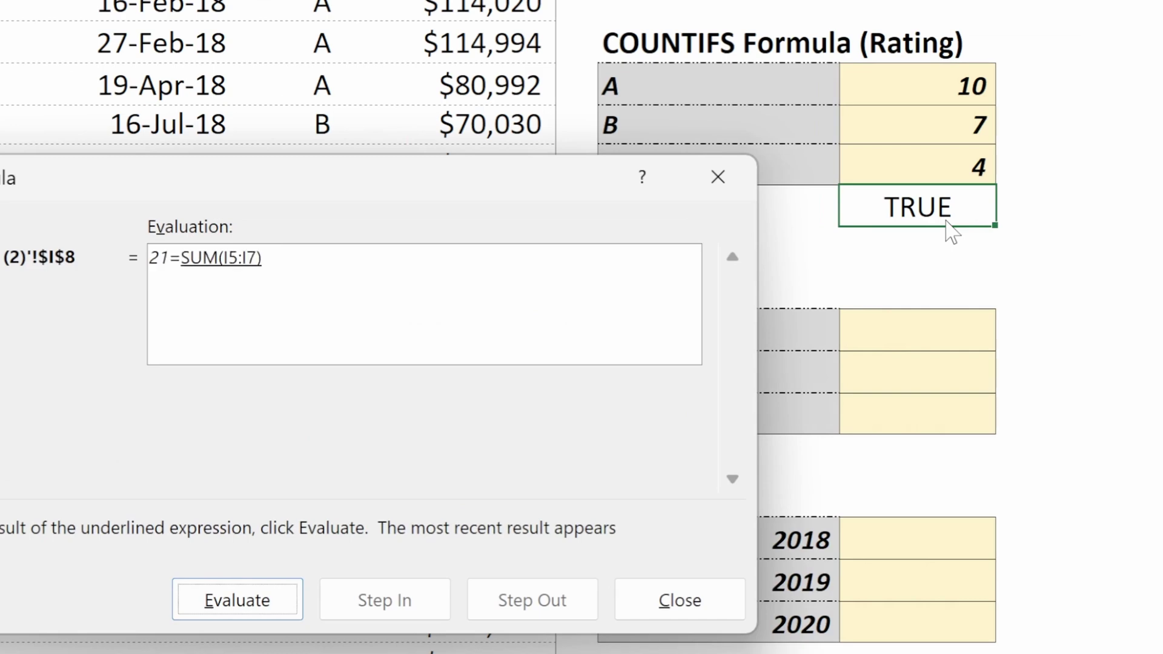
{"action": "key", "text": "Return"}
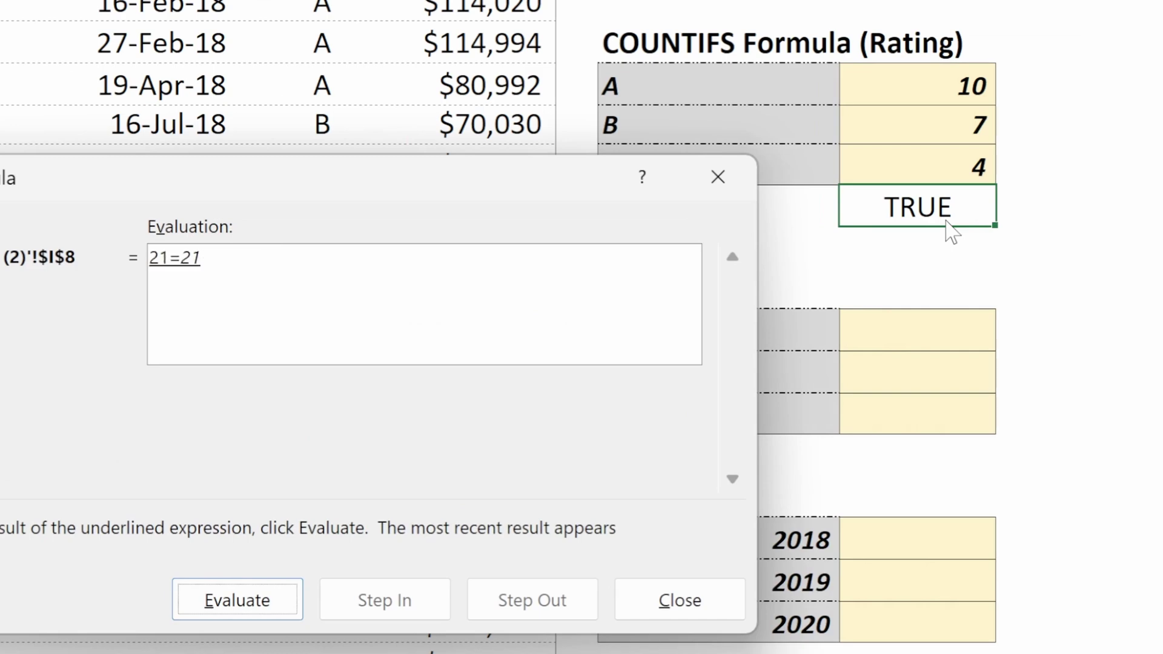
{"action": "key", "text": "Return"}
{"action": "key", "text": "Escape"}
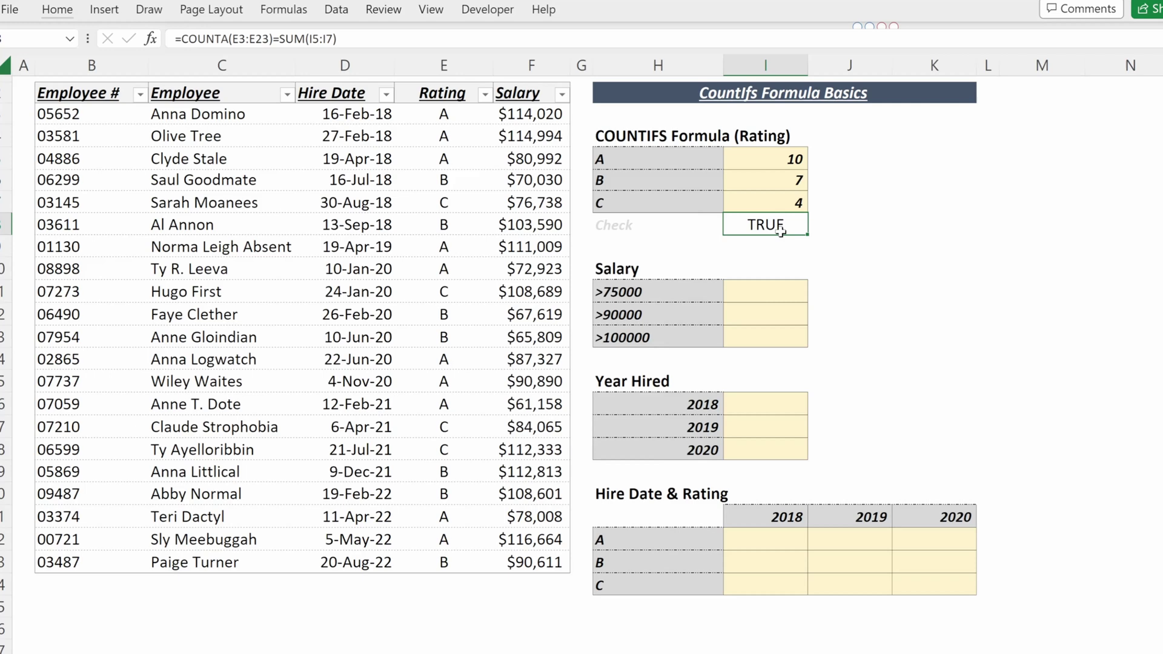
{"action": "key", "text": "ctrl+i"}
{"action": "key", "text": "Down"}
{"action": "key", "text": "Down"}
{"action": "key", "text": "Down"}
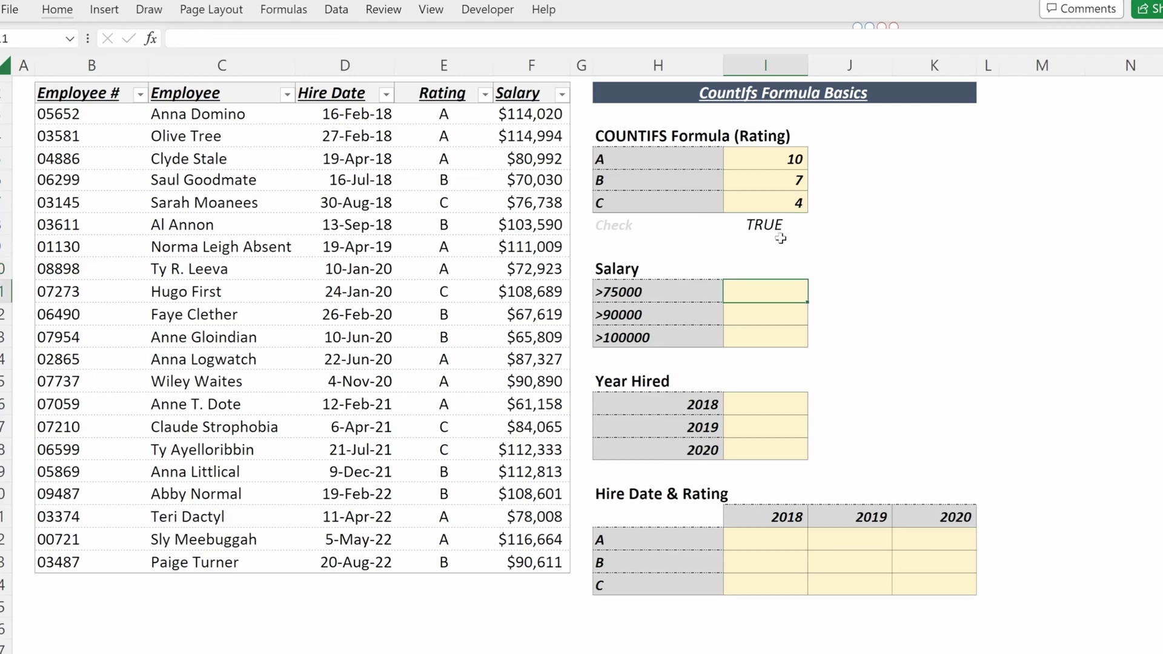
Enter a COUNTIFS over $F$3:$F$23 with a 114020 criterion in the >75000 count cell
{"action": "type", "text": "=countifs"}
{"action": "key", "text": "Tab"}
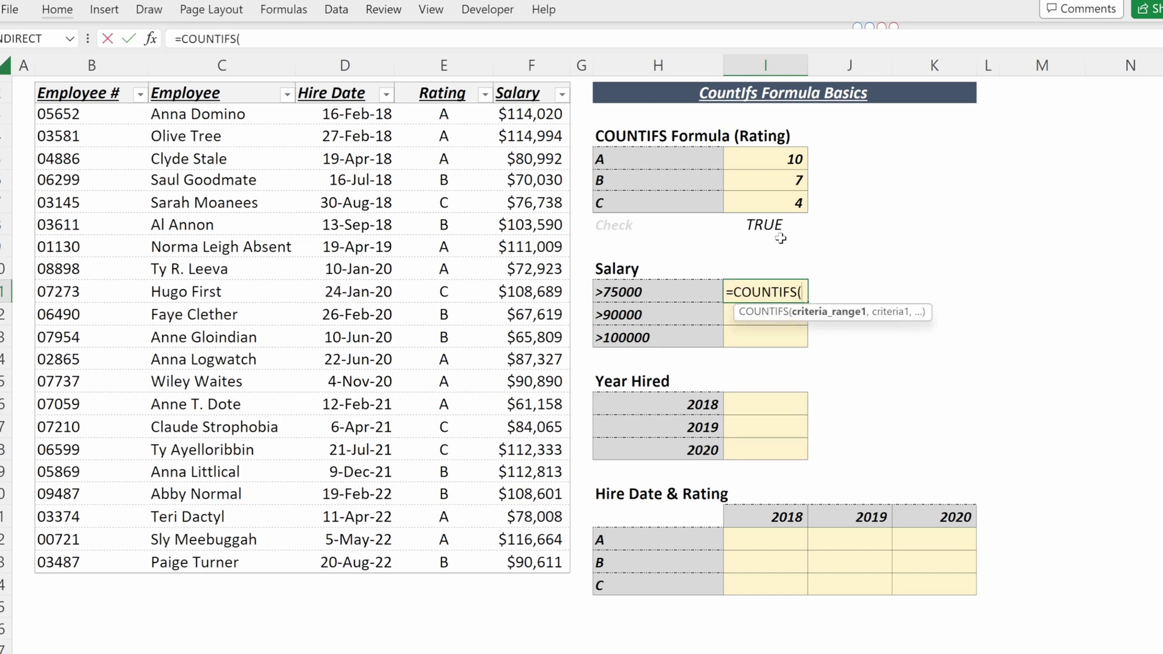
{"action": "key", "text": "Left"}
{"action": "key", "text": "Left"}
{"action": "key", "text": "Left"}
{"action": "key", "text": "ctrl+Up"}
{"action": "key", "text": "Down"}
{"action": "key", "text": "ctrl+shift+Down"}
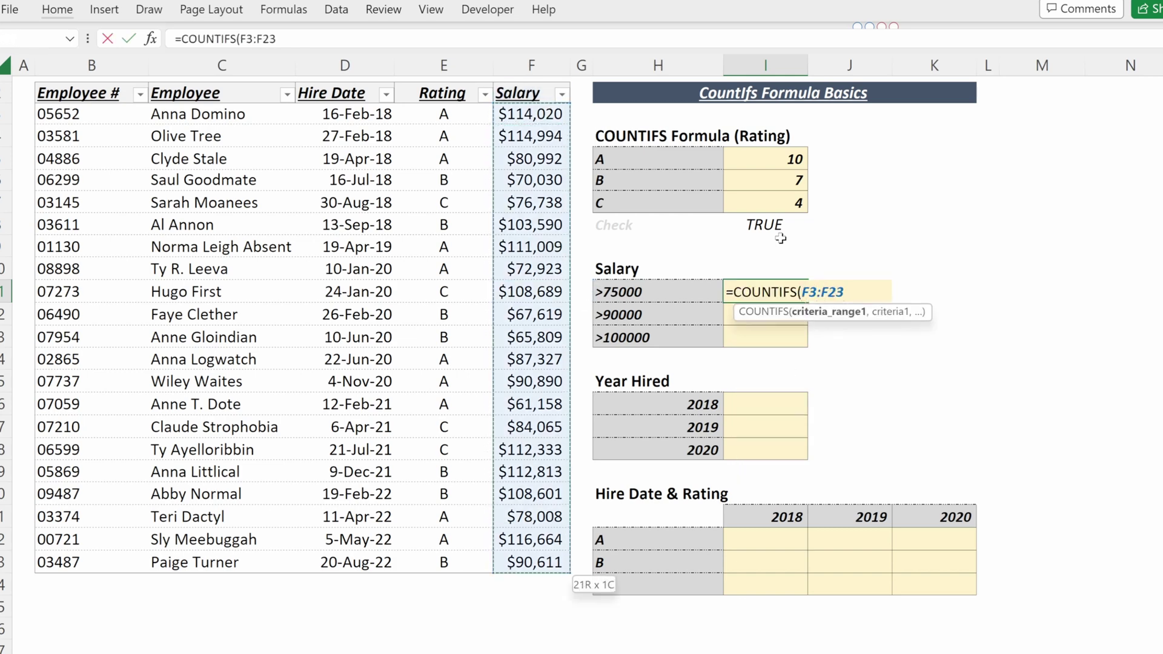
{"action": "key", "text": "F4"}
{"action": "type", "text": ","}
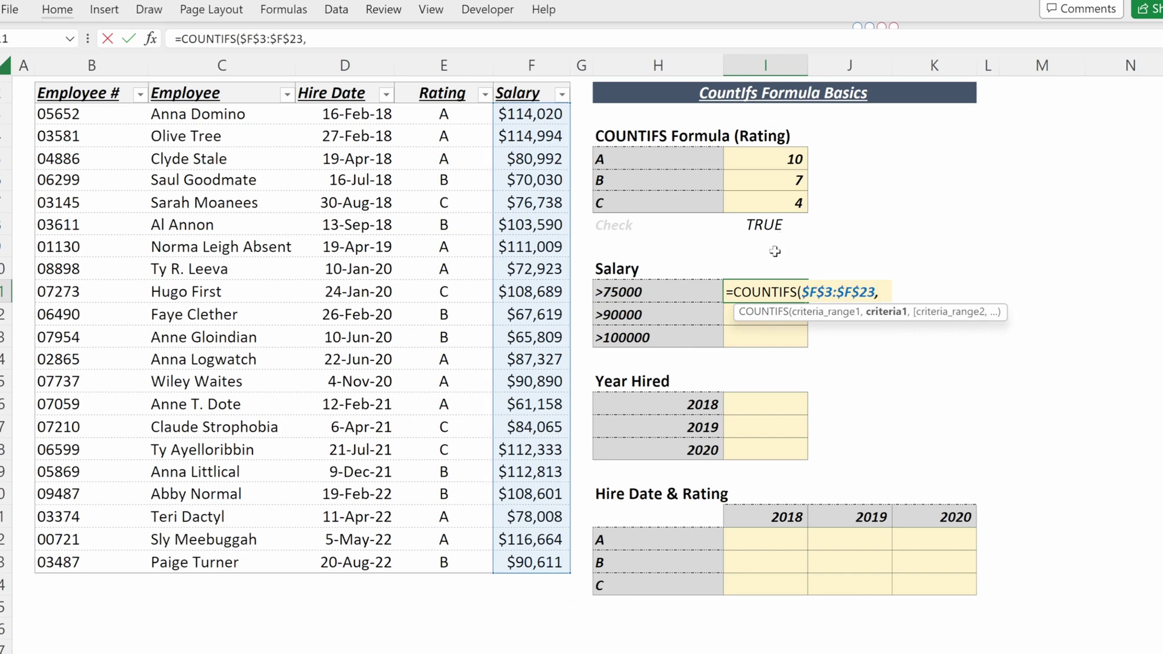
{"action": "type", "text": "11"}
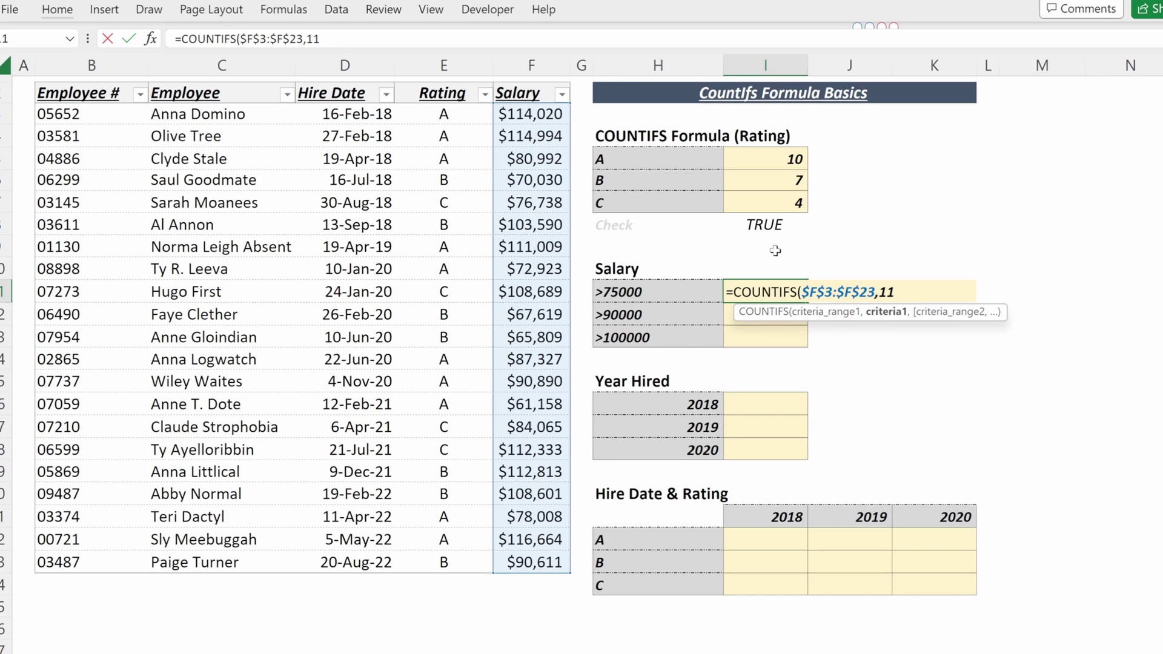
{"action": "type", "text": "4020"}
{"action": "key", "text": "Return"}
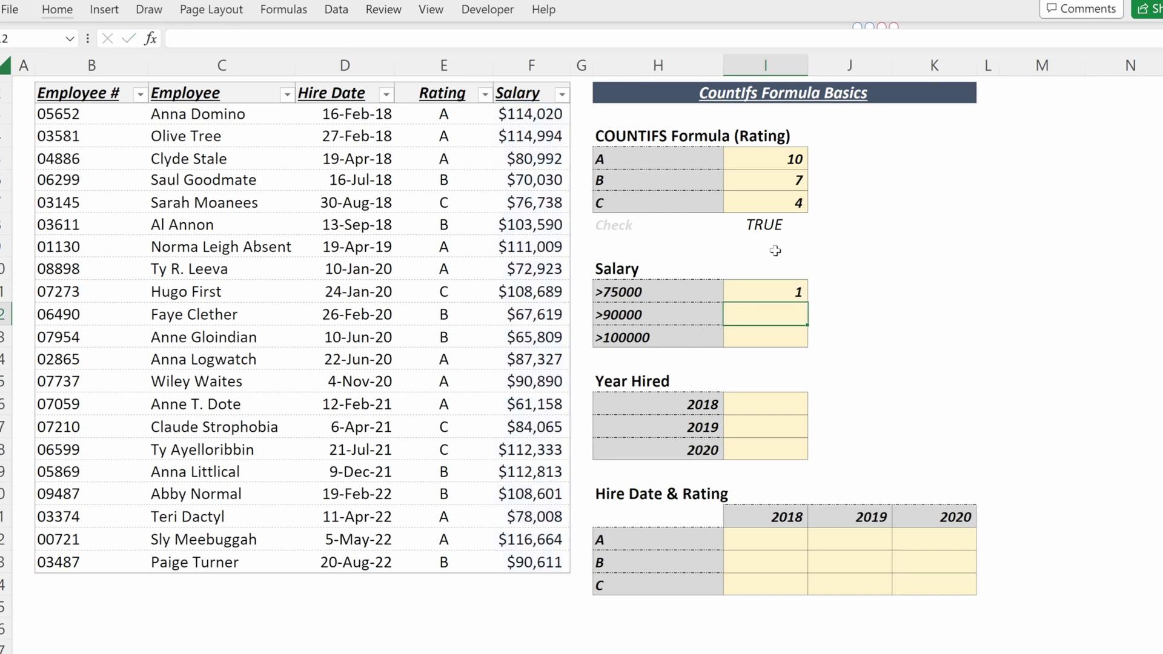
Change the salary criterion to ">75000", giving a count of 16
{"action": "key", "text": "Up"}
{"action": "key", "text": "F2"}
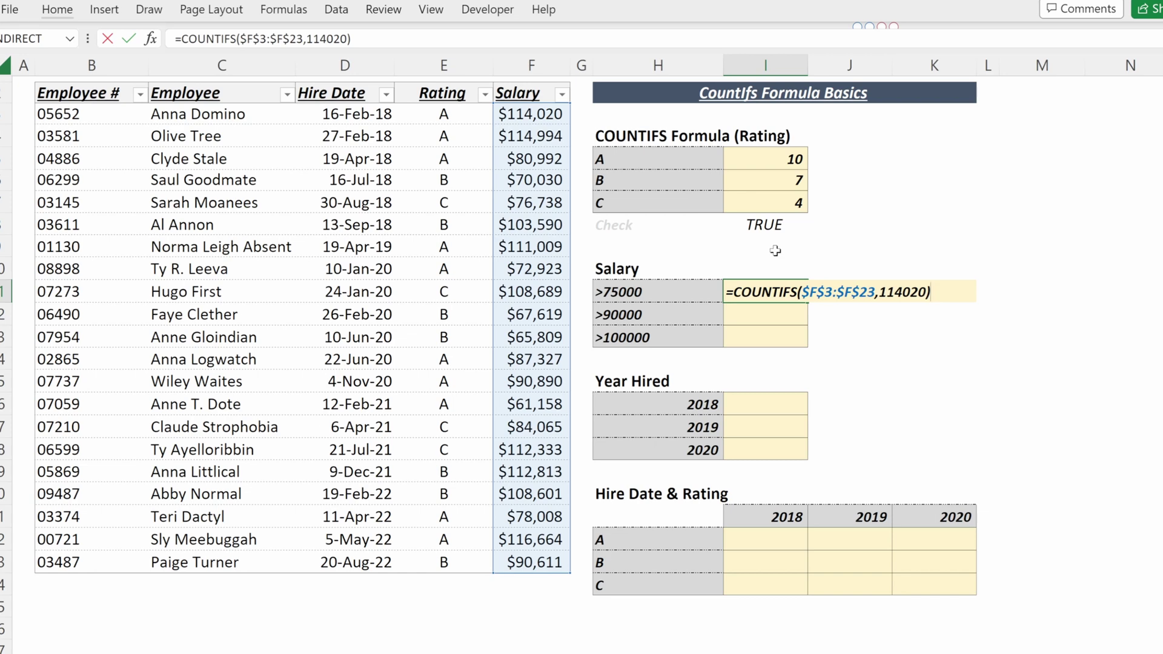
{"action": "key", "text": "Left"}
{"action": "key", "text": "BackSpace"}
{"action": "key", "text": "BackSpace"}
{"action": "key", "text": "BackSpace"}
{"action": "key", "text": "BackSpace"}
{"action": "key", "text": "BackSpace"}
{"action": "key", "text": "BackSpace"}
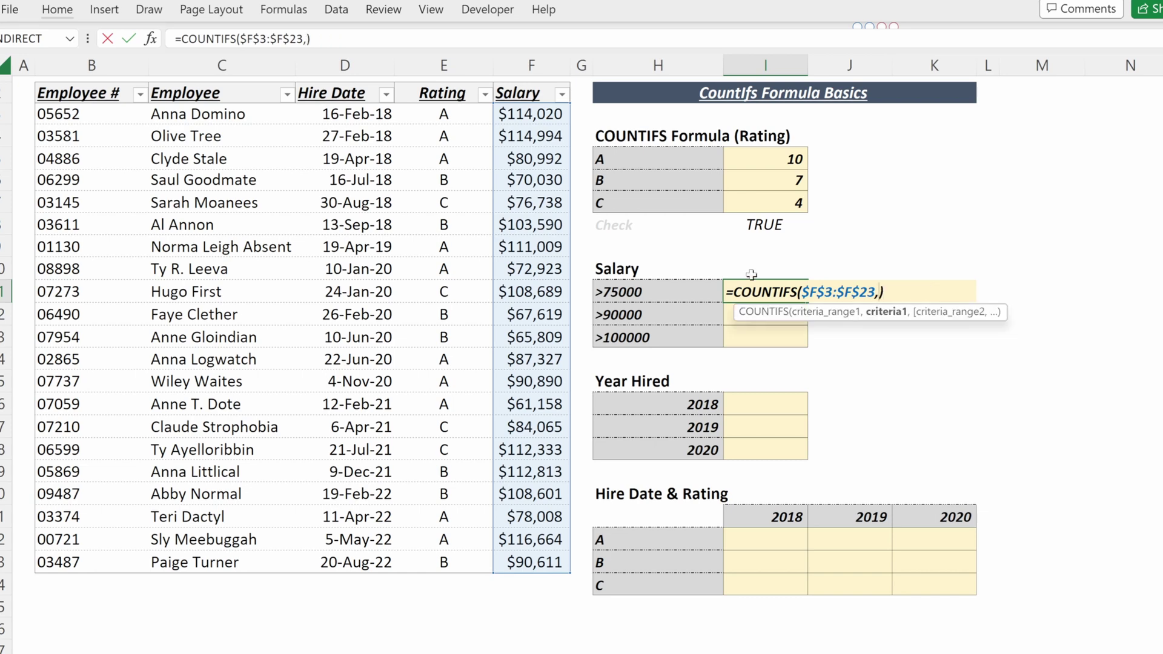
{"action": "type", "text": "\">75000\""}
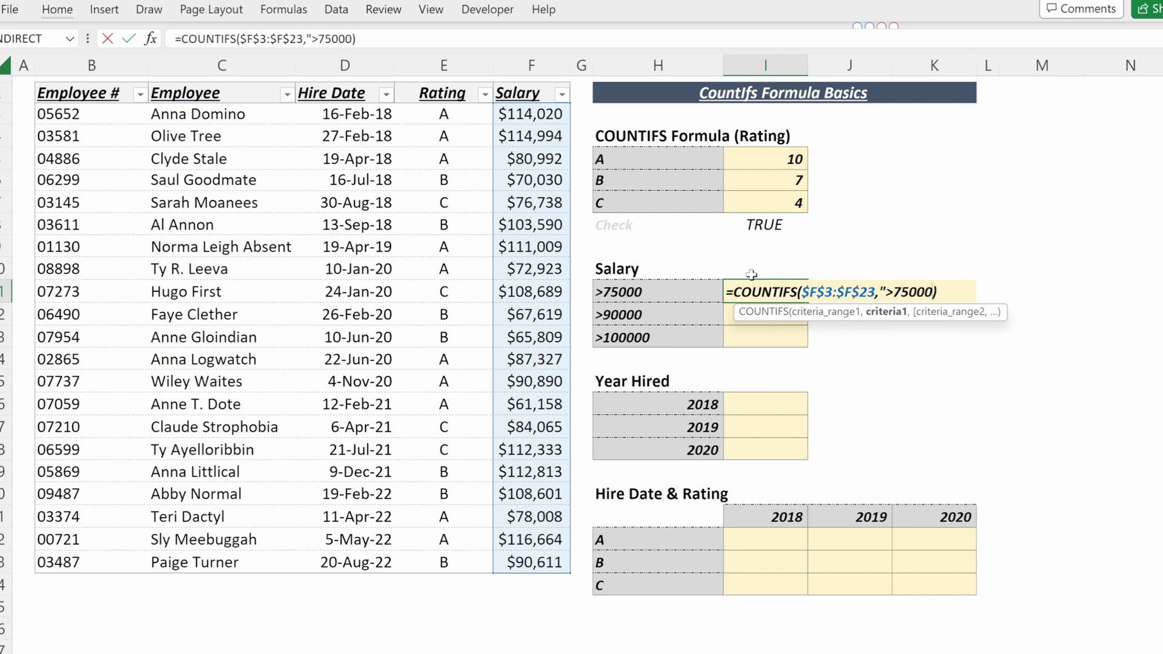
{"action": "key", "text": "ctrl+Return"}
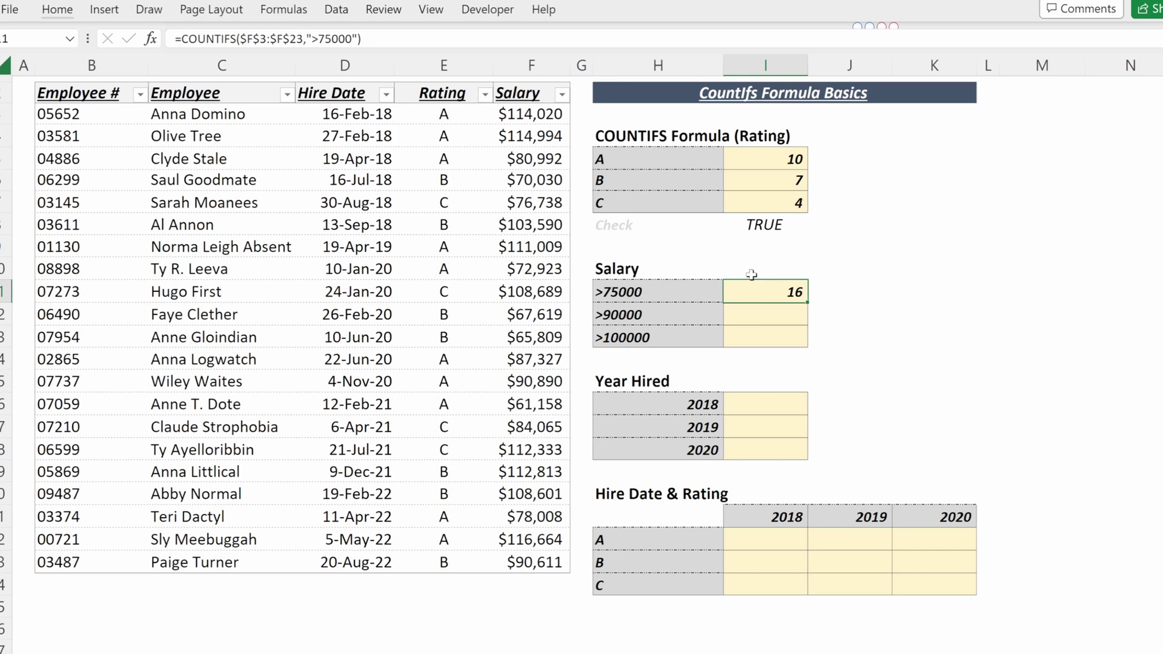
{"action": "key", "text": "F2"}
{"action": "key", "text": "ctrl+Return"}
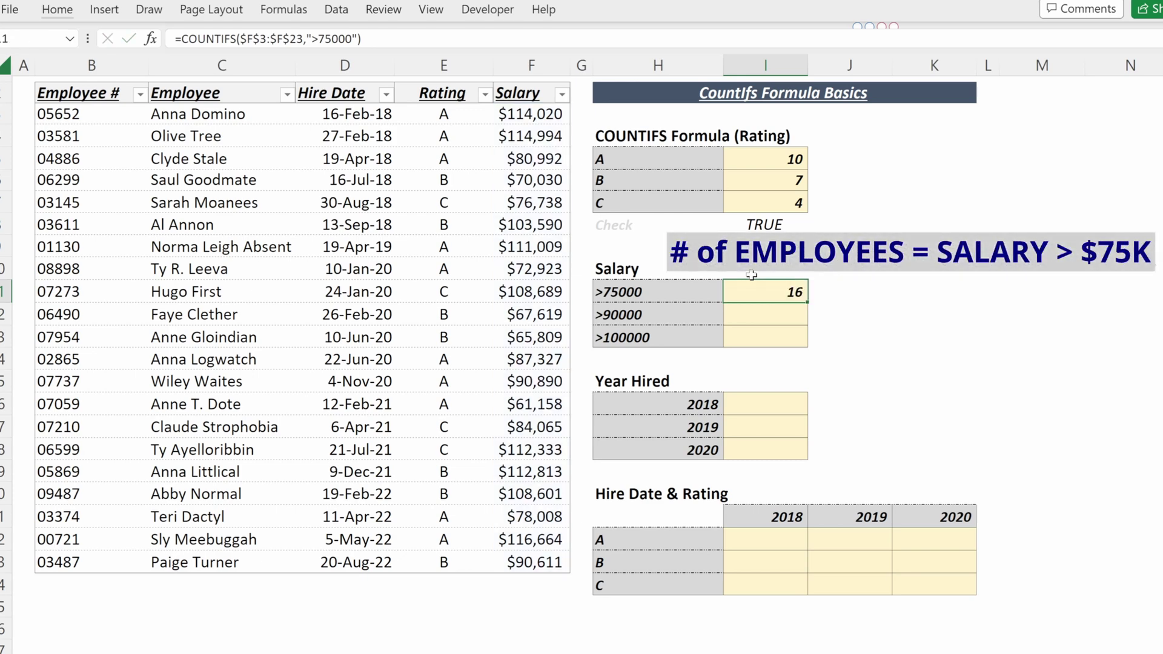
Replace the hard-coded ">75000" criterion with a reference to the H11 threshold label
{"action": "key", "text": "F2"}
{"action": "key", "text": "Left"}
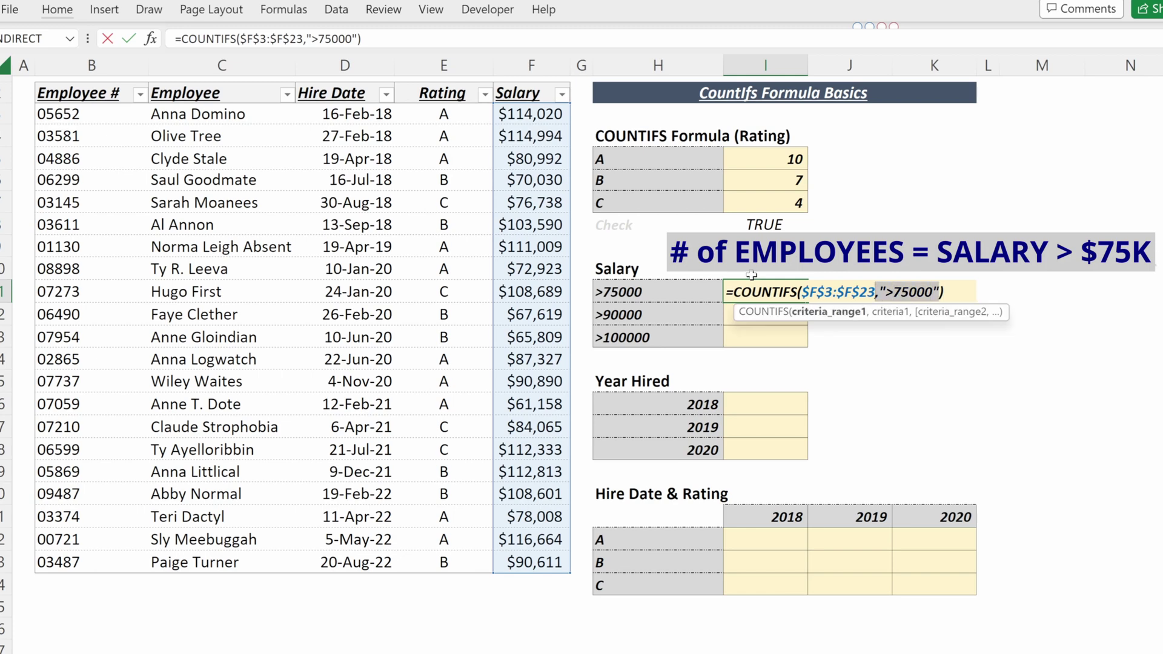
{"action": "key", "text": "ctrl+shift+Left"}
{"action": "key", "text": "BackSpace"}
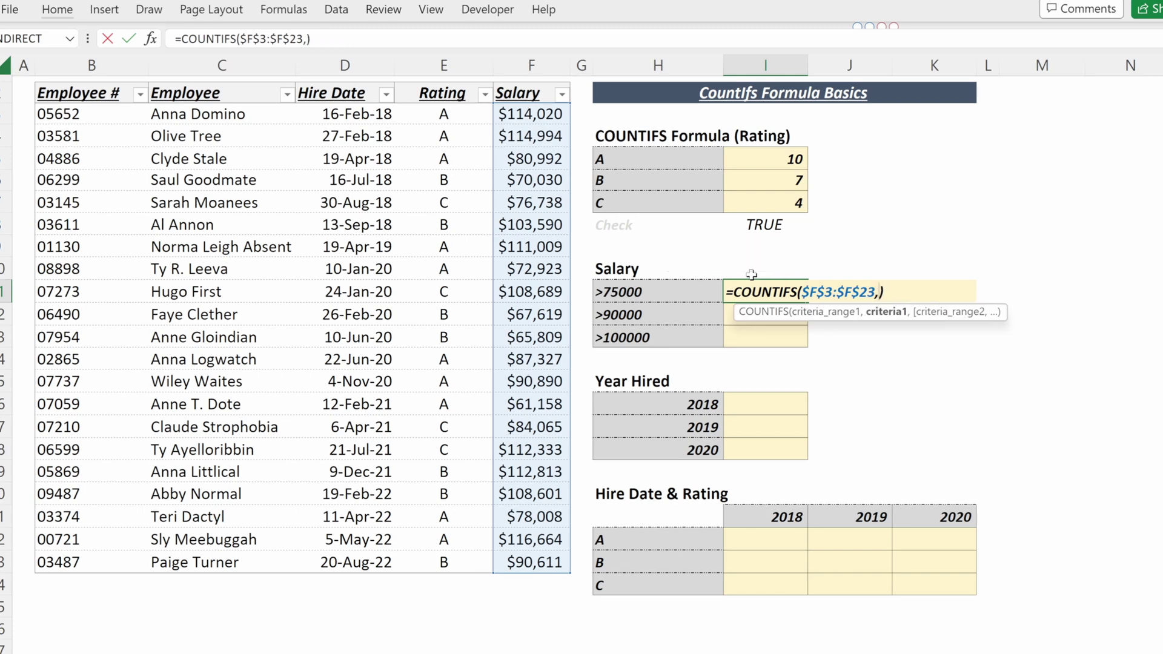
{"action": "key", "text": "F2"}
{"action": "key", "text": "Left"}
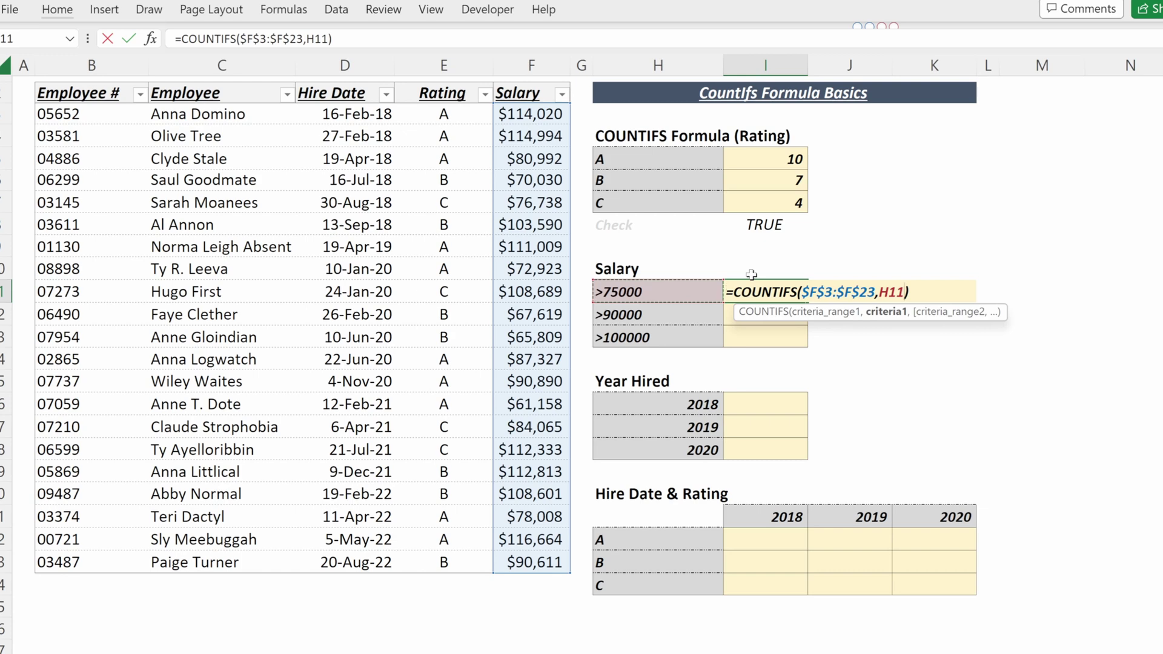
{"action": "key", "text": "ctrl+Return"}
Fill the formula down to the >90000 and >100000 rows and check them (11 and 9)
{"action": "key", "text": "shift+Down"}
{"action": "key", "text": "shift+Down"}
{"action": "key", "text": "ctrl+d"}
{"action": "key", "text": "Down"}
{"action": "key", "text": "F2"}
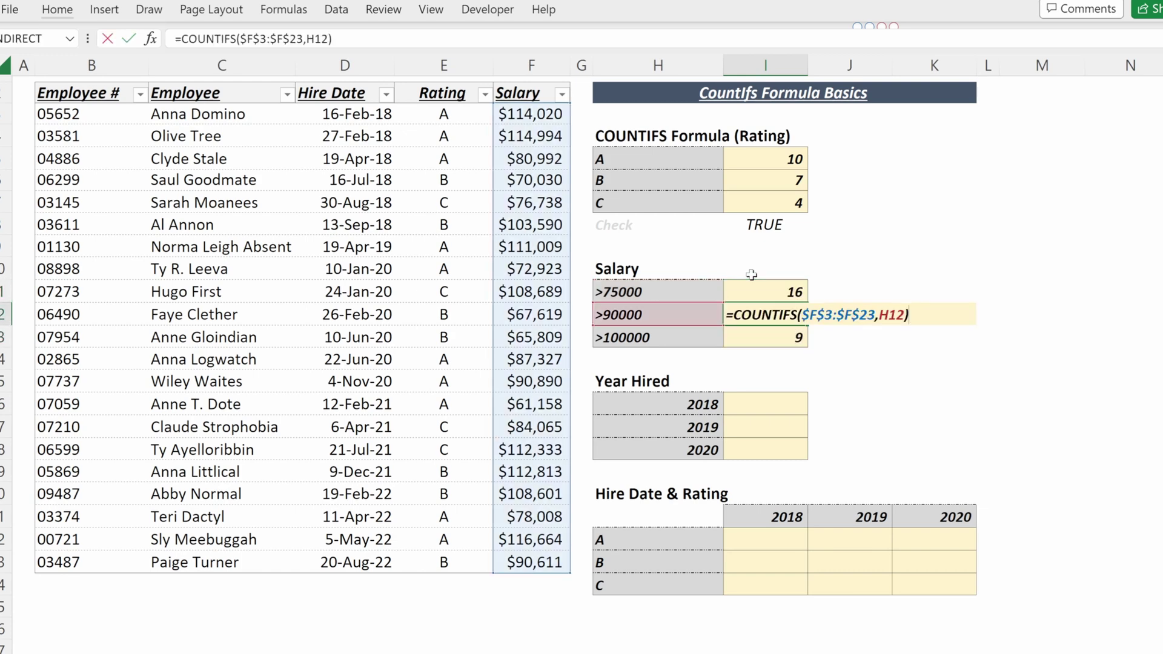
{"action": "key", "text": "Return"}
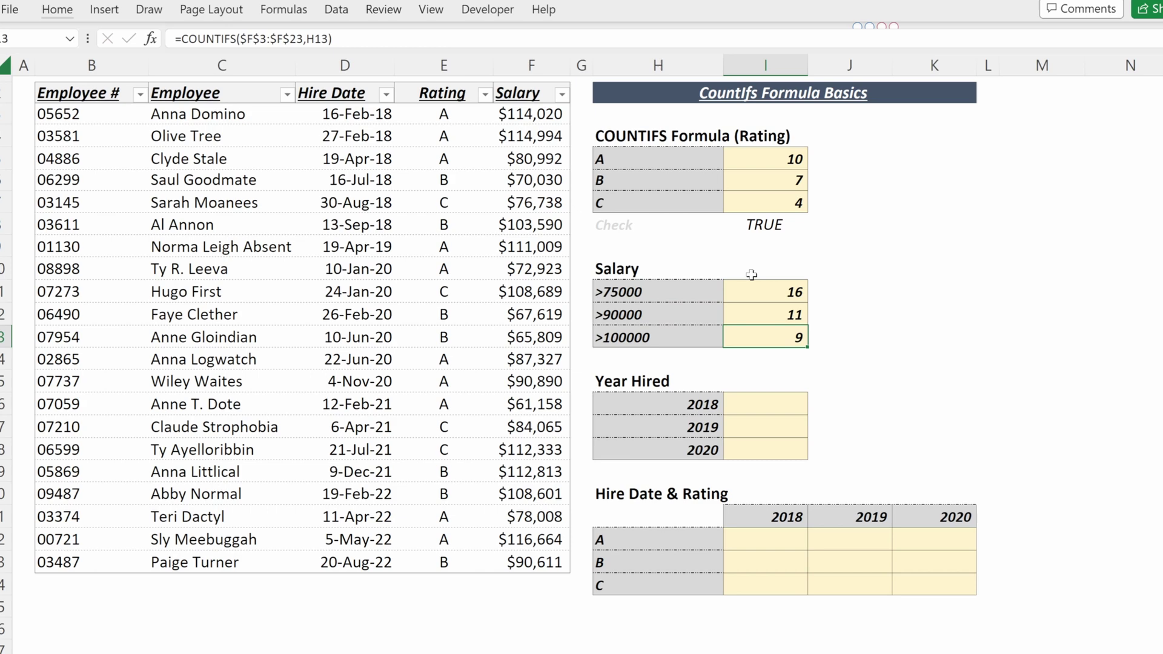
{"action": "key", "text": "F2"}
{"action": "key", "text": "Escape"}
{"action": "key", "text": "Down"}
{"action": "key", "text": "Down"}
{"action": "key", "text": "Down"}
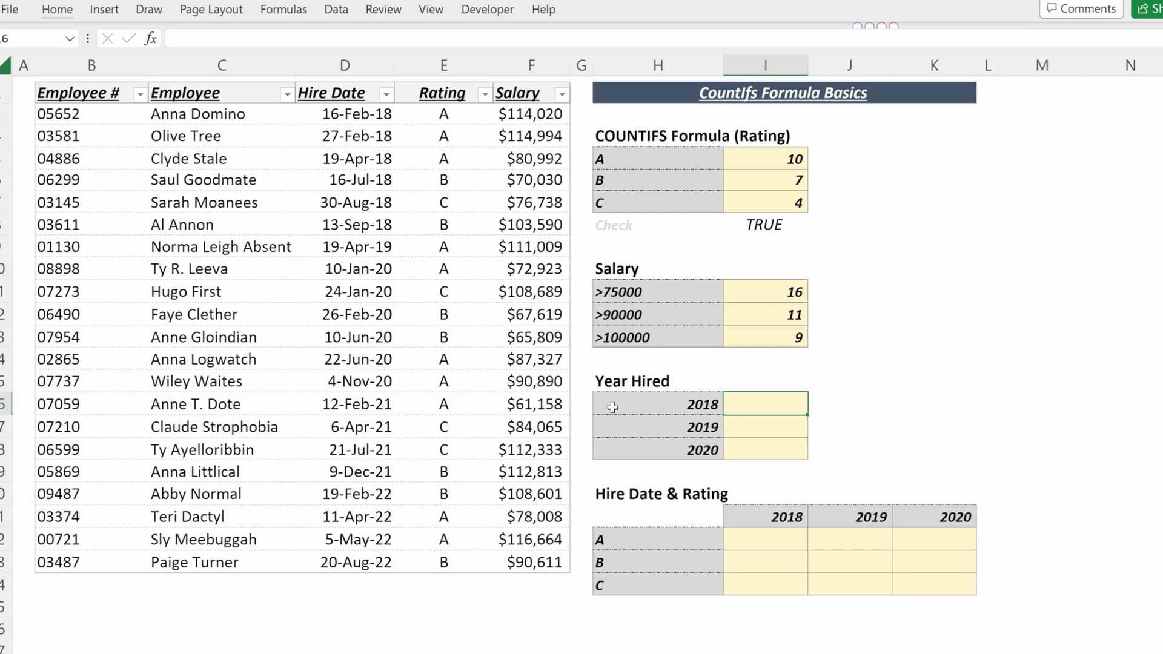
Enter =COUNTIFS($D$3:$D$23,">="&DATE(2018,01,01)) for the 2018 hire count
{"action": "type", "text": "=countifs"}
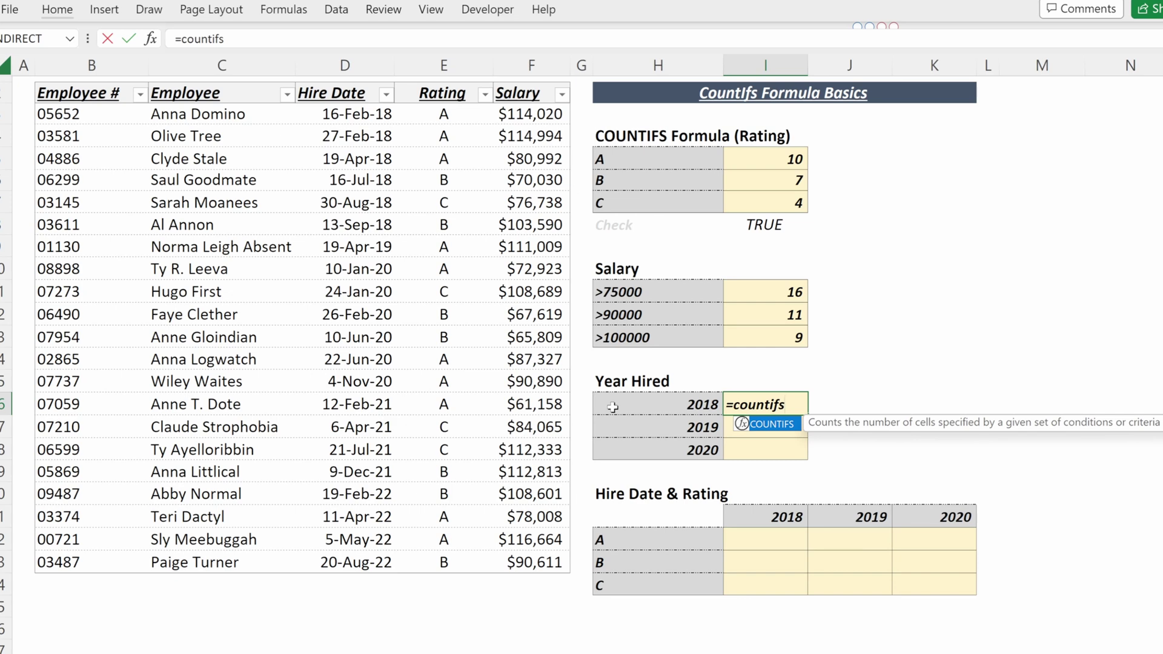
{"action": "key", "text": "Tab"}
{"action": "key", "text": "Left"}
{"action": "key", "text": "Left"}
{"action": "key", "text": "Left"}
{"action": "key", "text": "Left"}
{"action": "key", "text": "Left"}
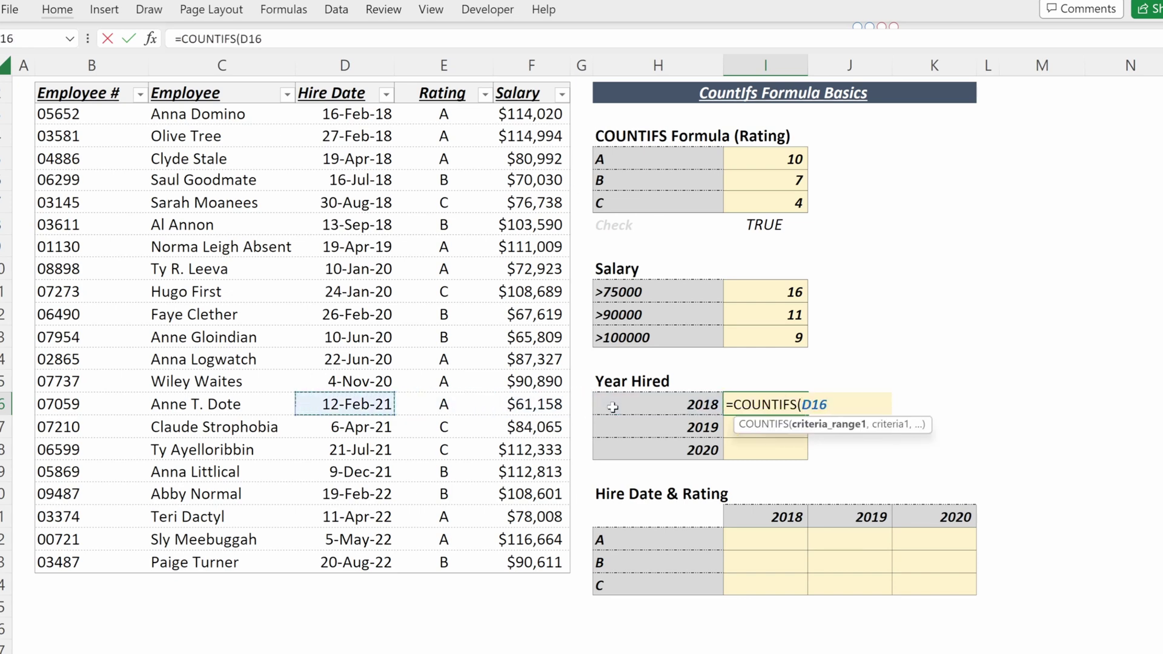
{"action": "key", "text": "Up"}
{"action": "key", "text": "Up"}
{"action": "key", "text": "Up"}
{"action": "key", "text": "Up"}
{"action": "key", "text": "Up"}
{"action": "key", "text": "Up"}
{"action": "key", "text": "Up"}
{"action": "key", "text": "Up"}
{"action": "key", "text": "Up"}
{"action": "key", "text": "Up"}
{"action": "key", "text": "Up"}
{"action": "key", "text": "Up"}
{"action": "key", "text": "Up"}
{"action": "key", "text": "ctrl+shift+Down"}
{"action": "key", "text": "F4"}
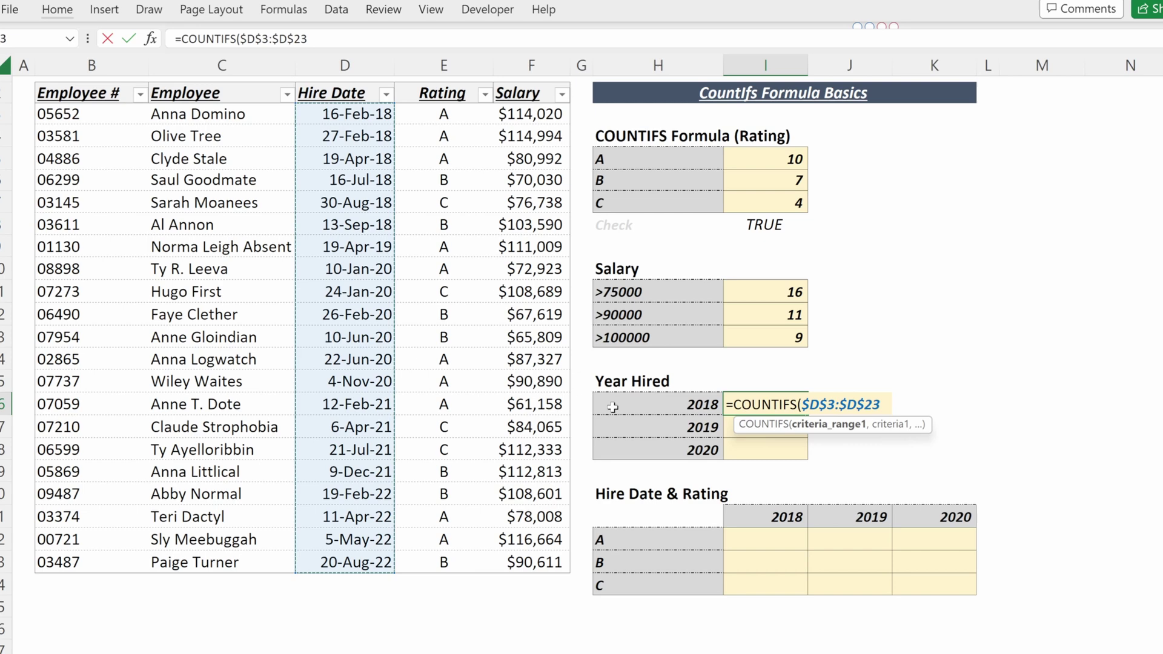
{"action": "type", "text": ",\""}
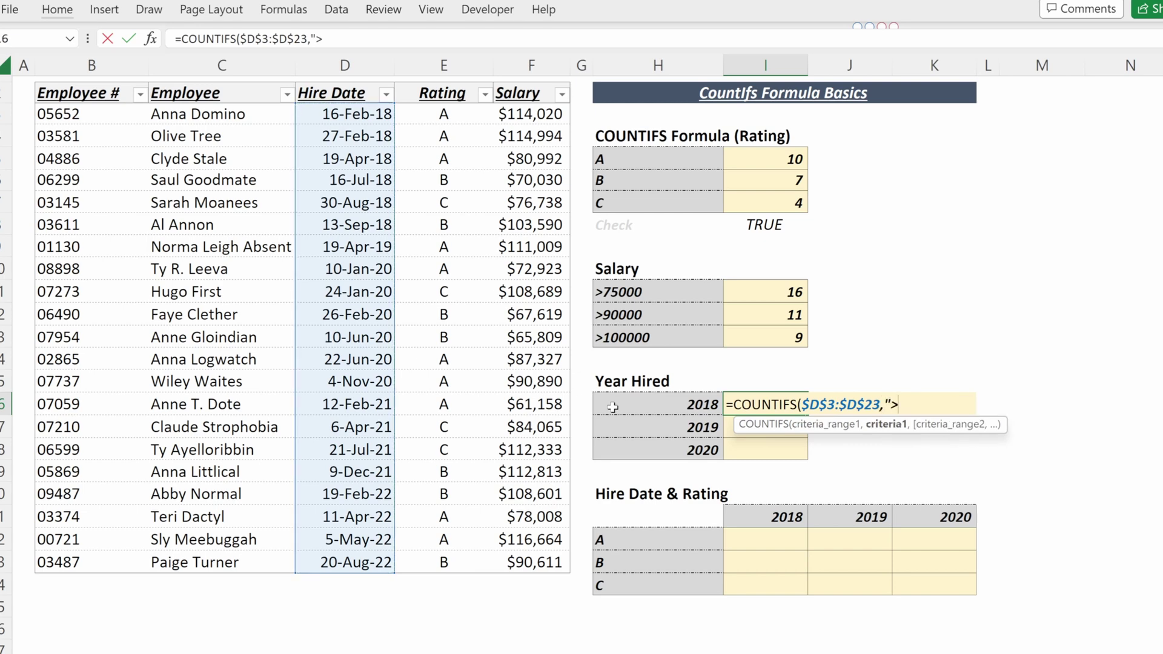
{"action": "type", "text": ">=\"&DATE("}
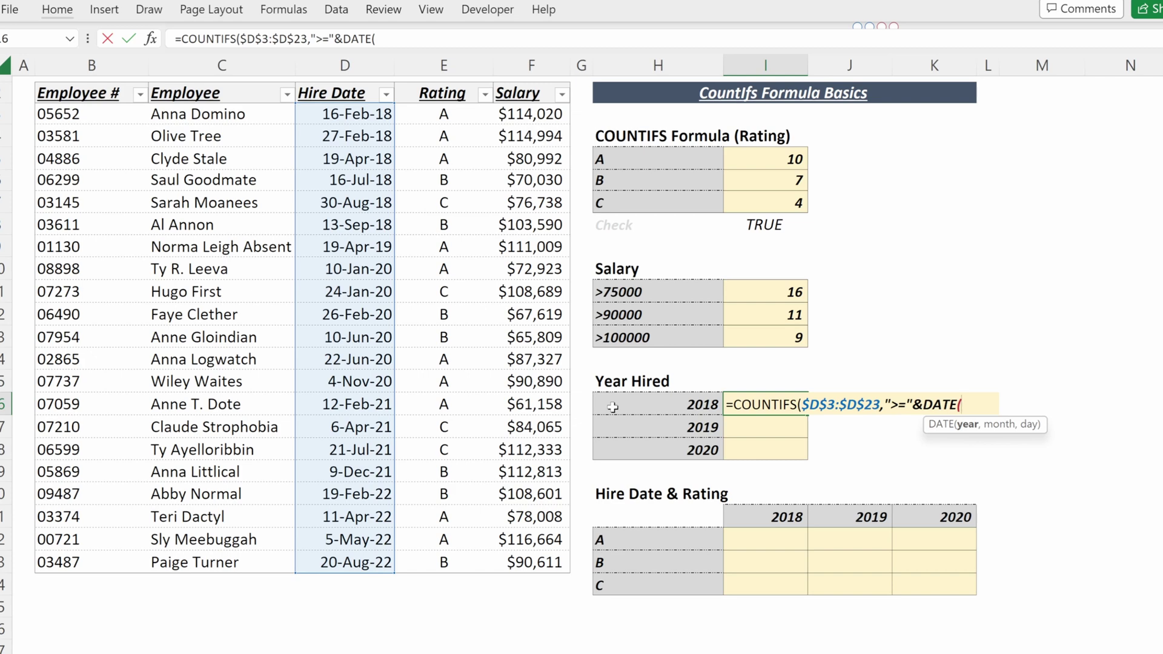
{"action": "type", "text": "2018,01,01)"}
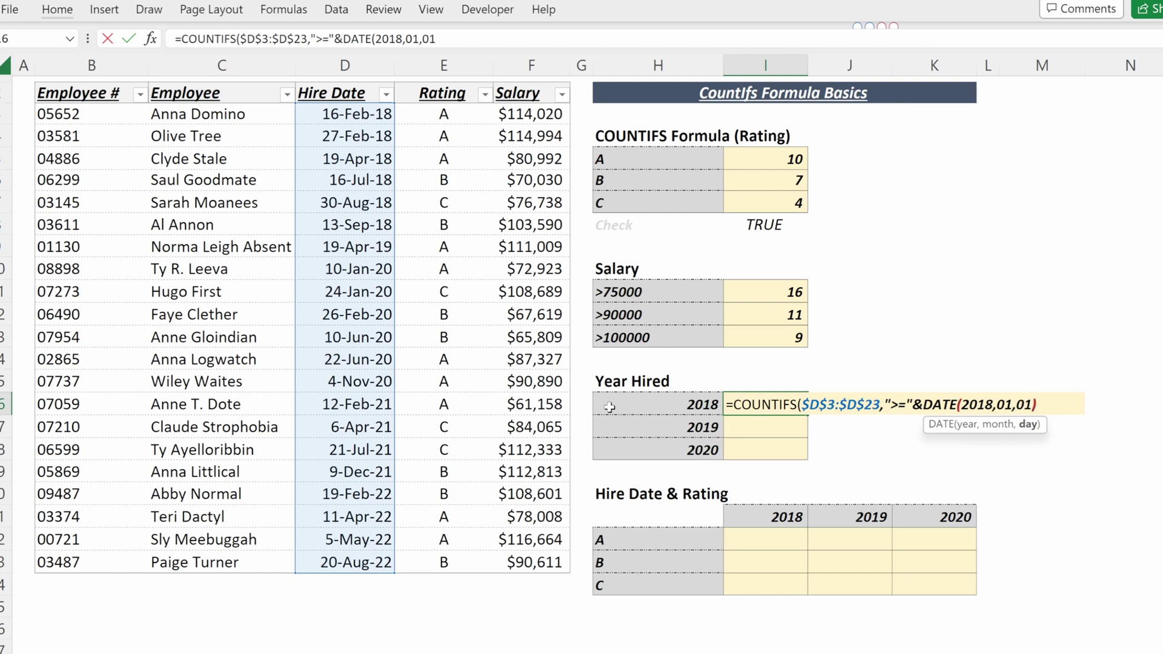
{"action": "key", "text": "ctrl+Return"}
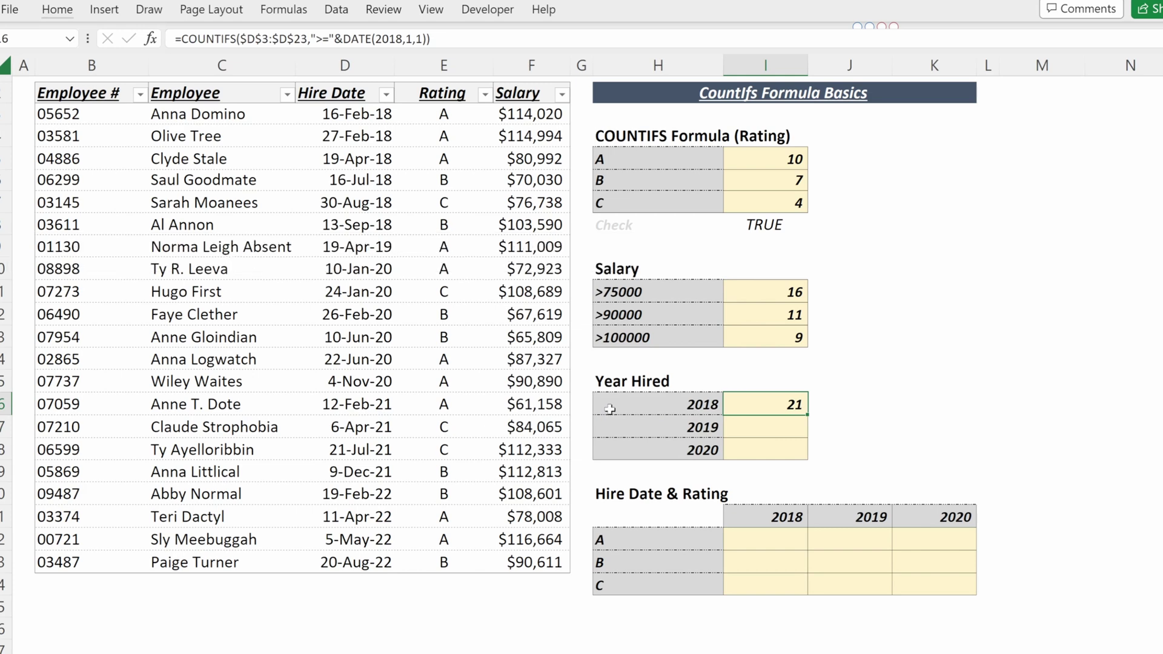
Replace the hard-coded year in DATE with a reference to the 2018 label in H16
{"action": "key", "text": "F2"}
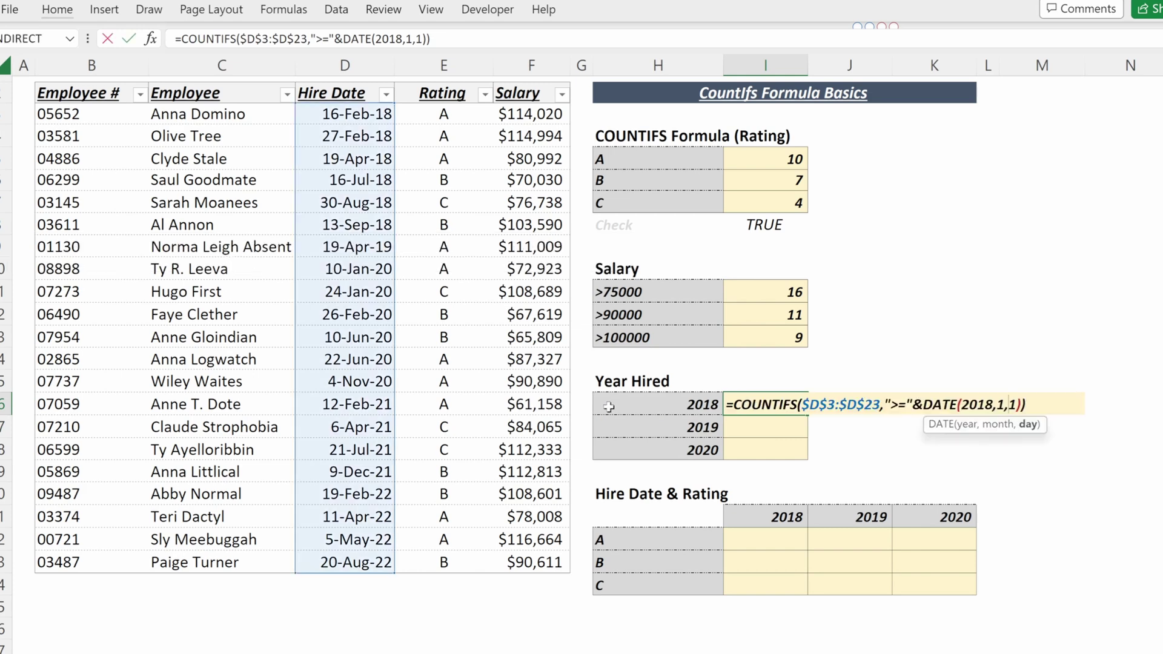
{"action": "key", "text": "Left"}
{"action": "key", "text": "ctrl+shift+Left"}
{"action": "key", "text": "BackSpace"}
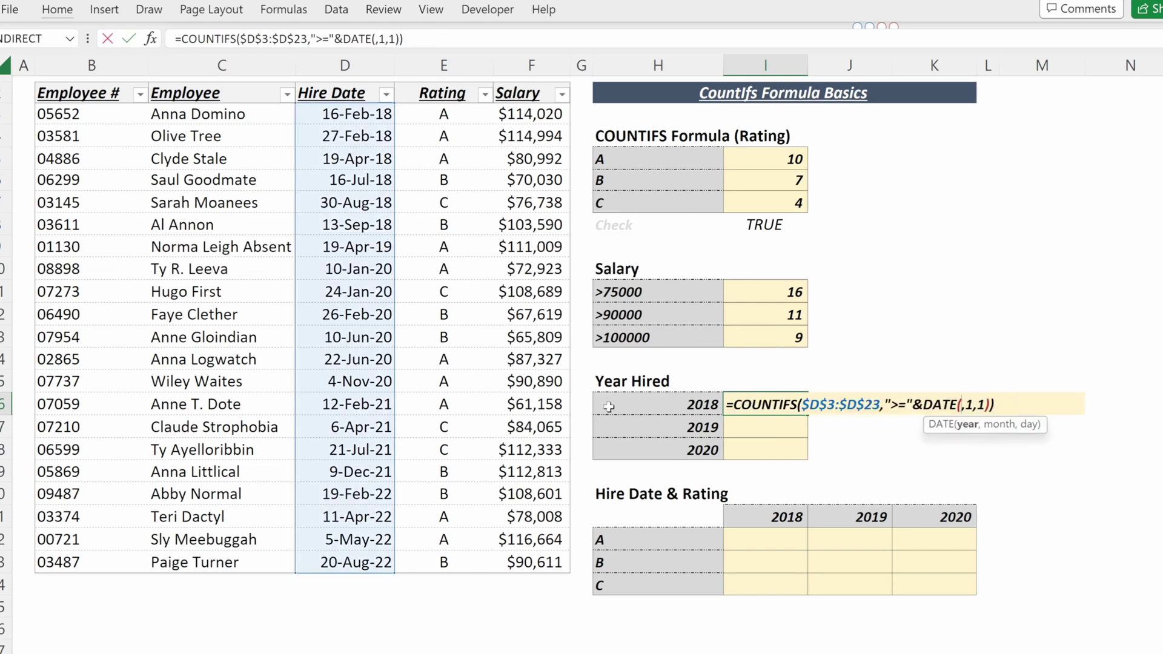
{"action": "left_click", "coordinate": [605, 411]}
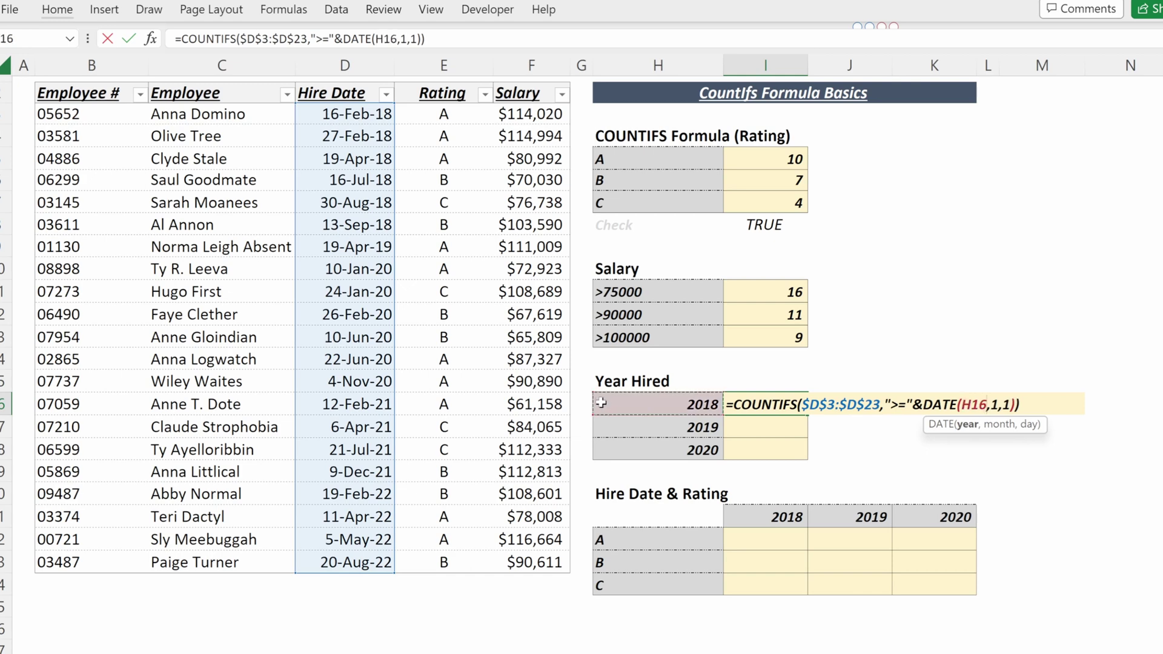
{"action": "key", "text": "ctrl+Return"}
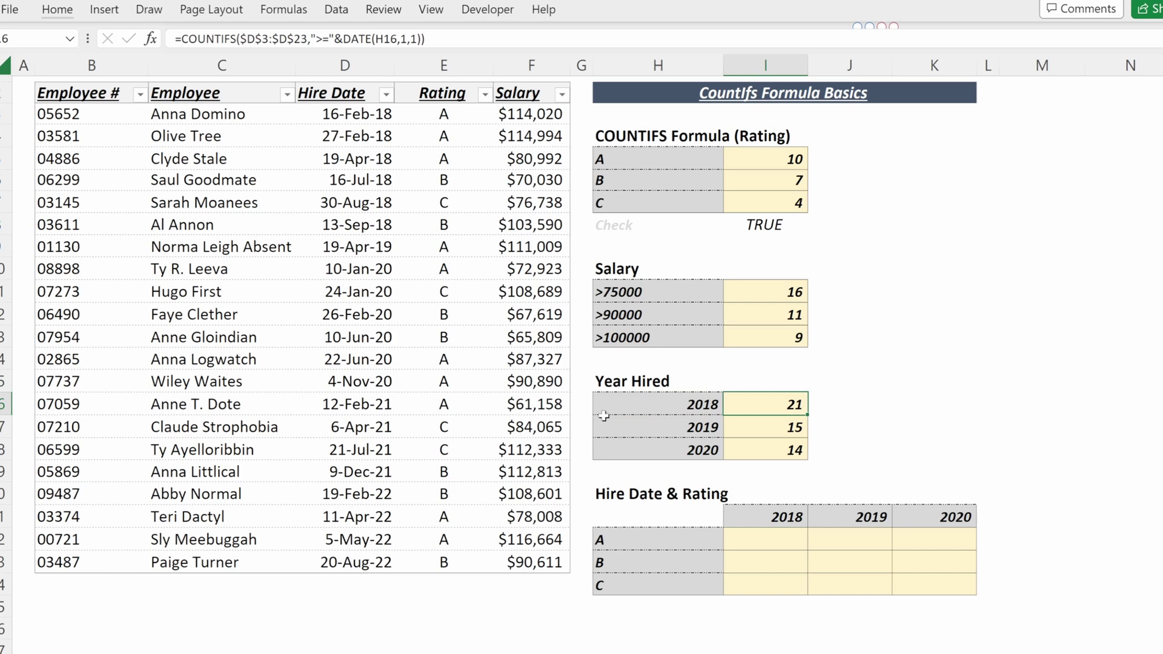
{"action": "key", "text": "Down"}
{"action": "key", "text": "Down"}
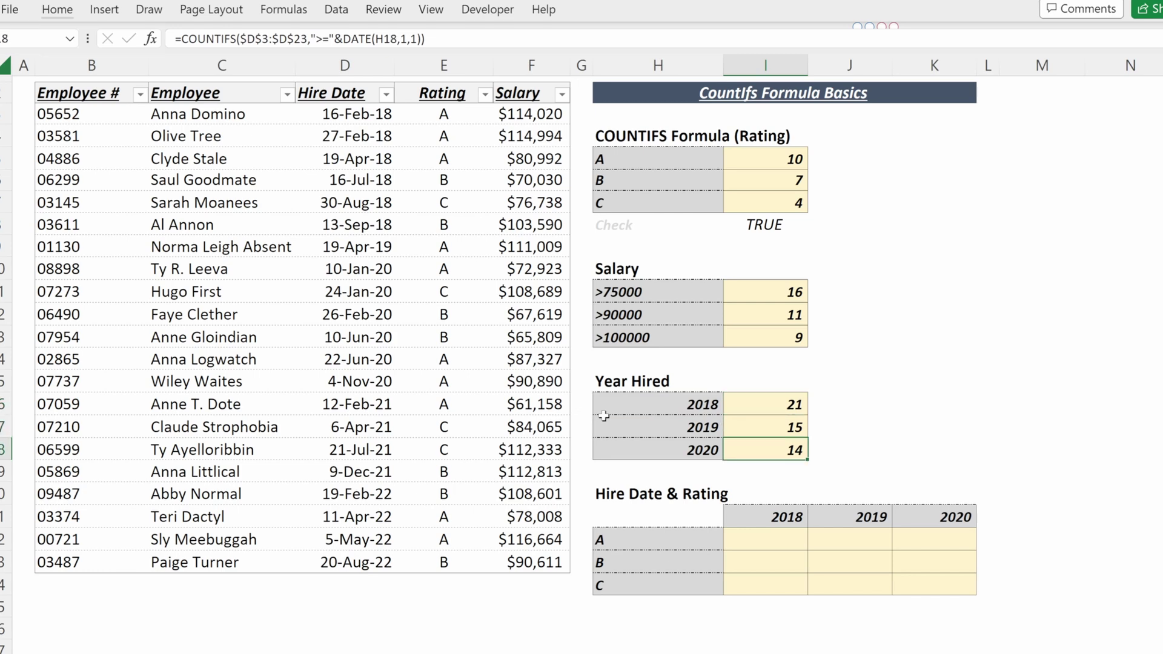
Insert a new column G after Salary and give it the header 'Year'
{"action": "left_click", "coordinate": [582, 380]}
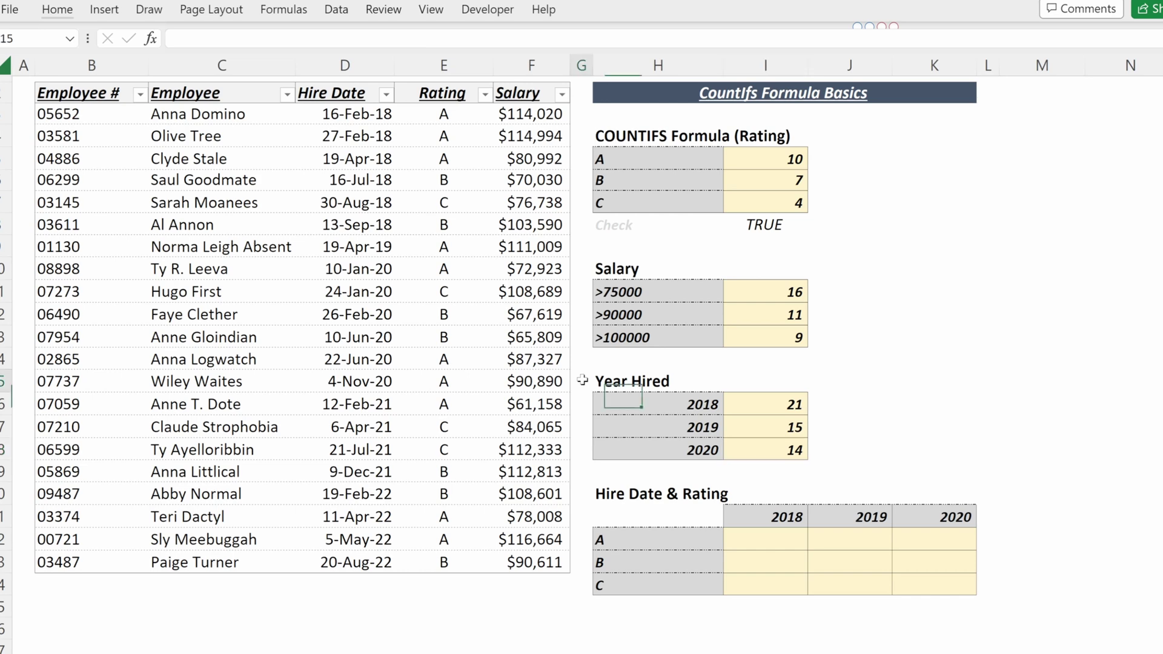
{"action": "key", "text": "ctrl+space"}
{"action": "key", "text": "ctrl+shift+plus"}
{"action": "key", "text": "Left"}
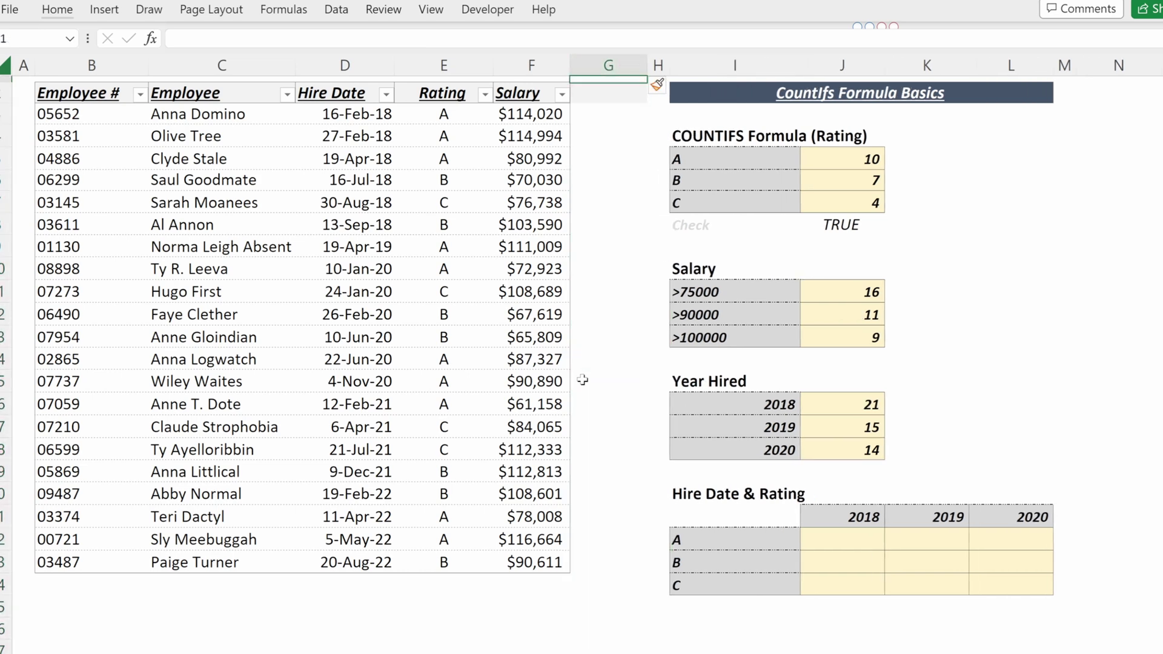
{"action": "key", "text": "ctrl+Up"}
{"action": "key", "text": "ctrl+c"}
{"action": "key", "text": "Right"}
{"action": "key", "text": "ctrl+v"}
{"action": "type", "text": "Year"}
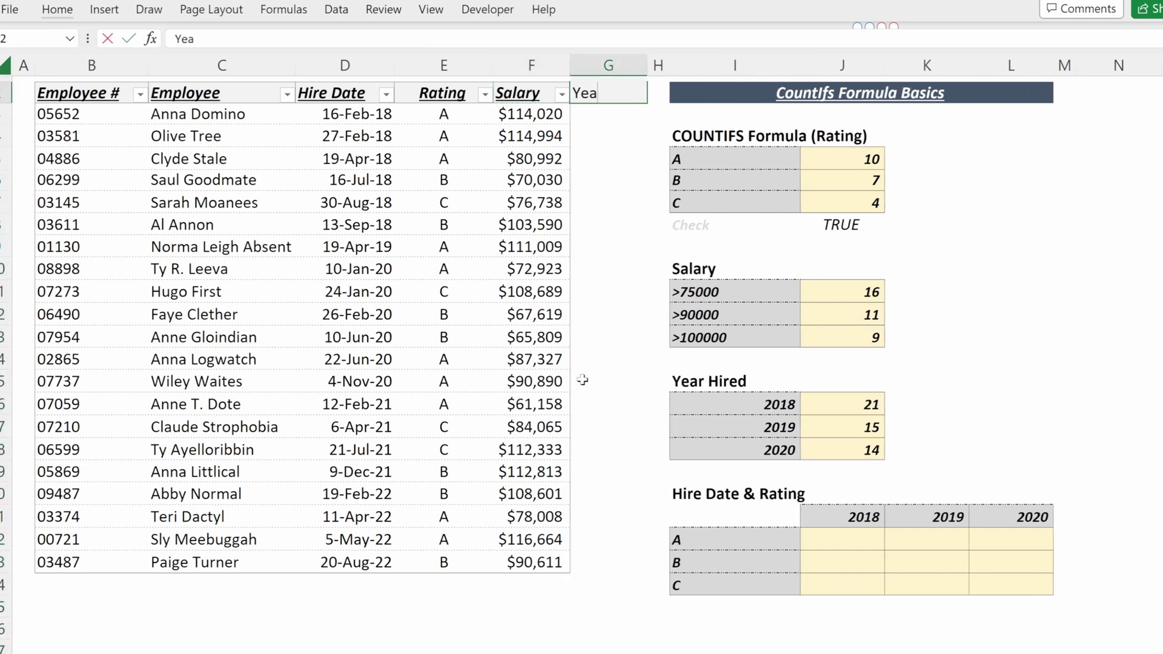
{"action": "key", "text": "Return"}
Enter =YEAR(D3) in the first Year cell
{"action": "type", "text": "=year"}
{"action": "key", "text": "Tab"}
{"action": "key", "text": "Left"}
{"action": "key", "text": "Left"}
{"action": "key", "text": "Left"}
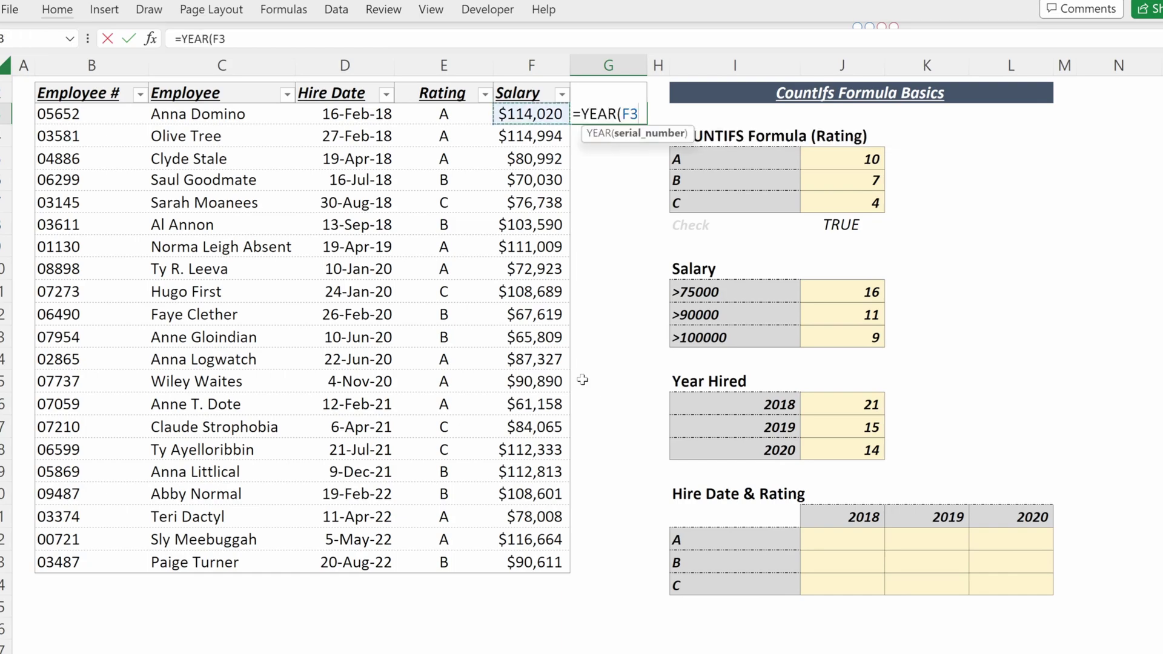
{"action": "key", "text": "Return"}
{"action": "key", "text": "Up"}
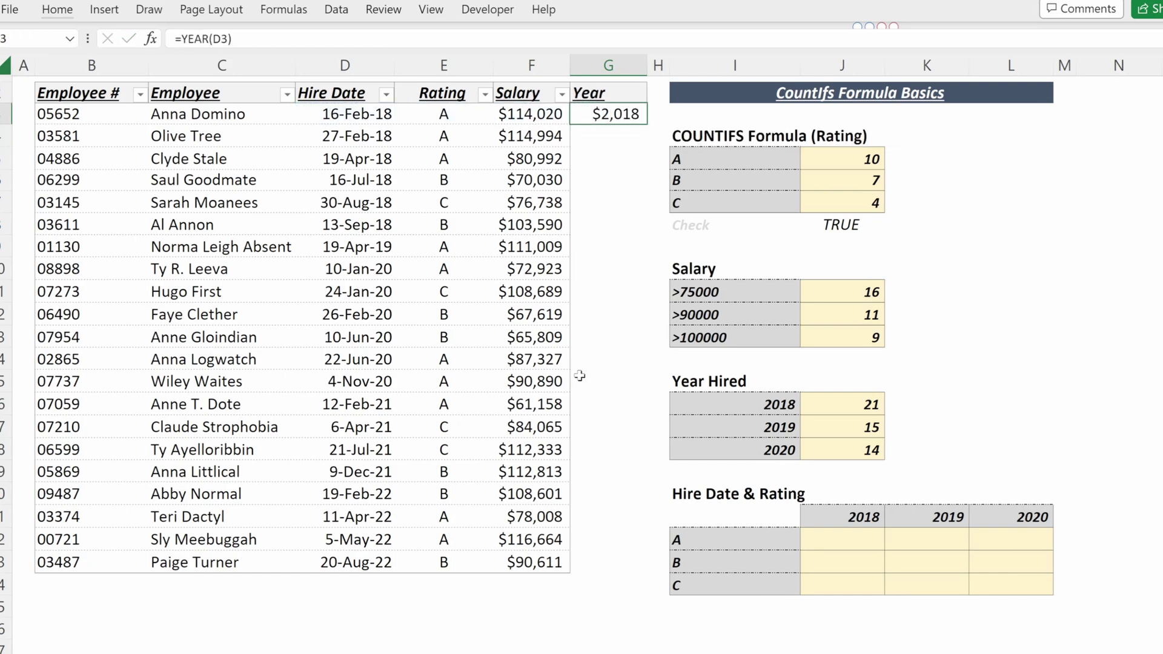
Apply the custom number format 0 so the years show as plain numbers
{"action": "key", "text": "ctrl+1"}
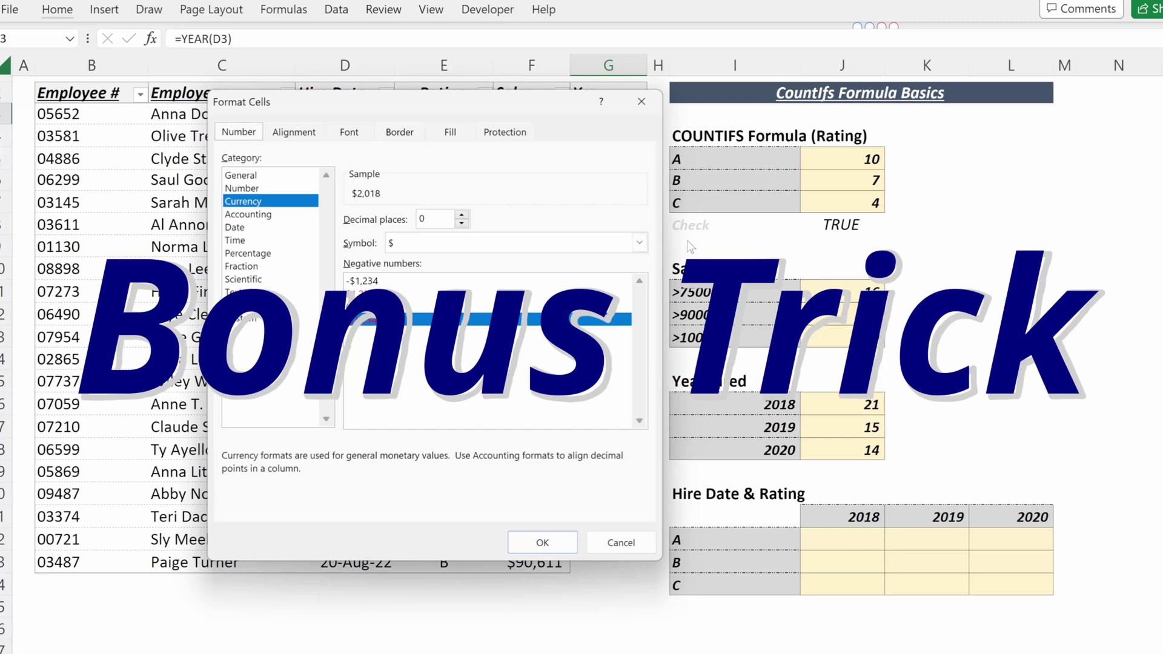
{"action": "left_click", "coordinate": [238, 318]}
{"action": "left_click_drag", "start_coordinate": [480, 234], "coordinate": [332, 241]}
{"action": "type", "text": "0"}
{"action": "key", "text": "Return"}
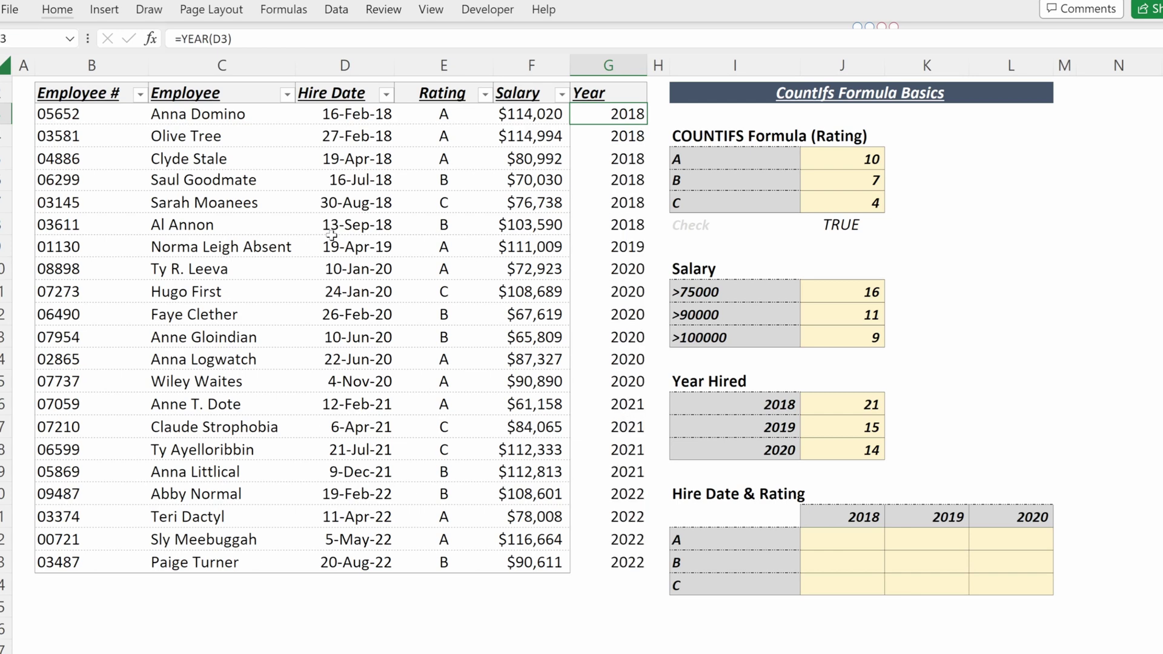
Enter =COUNTIFS($G$3:$G$23,">="&I16) in K16, counting the Year column from 2018
{"action": "left_click", "coordinate": [949, 404]}
{"action": "type", "text": "=countifs"}
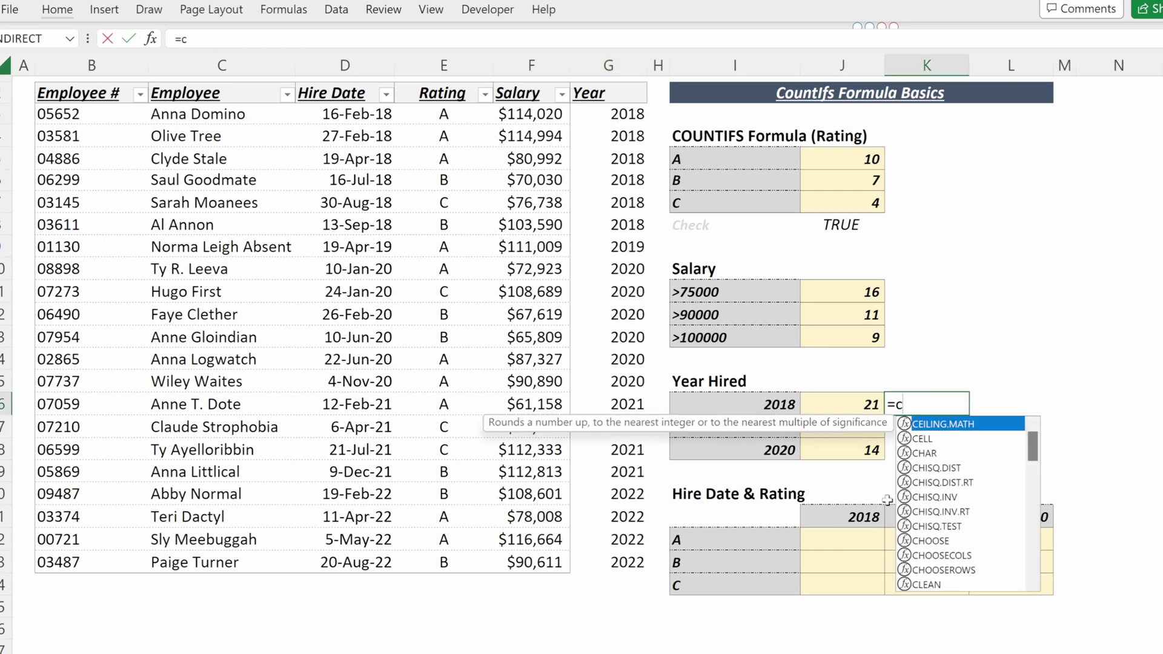
{"action": "key", "text": "Tab"}
{"action": "key", "text": "Left"}
{"action": "key", "text": "Left"}
{"action": "key", "text": "Left"}
{"action": "key", "text": "Left"}
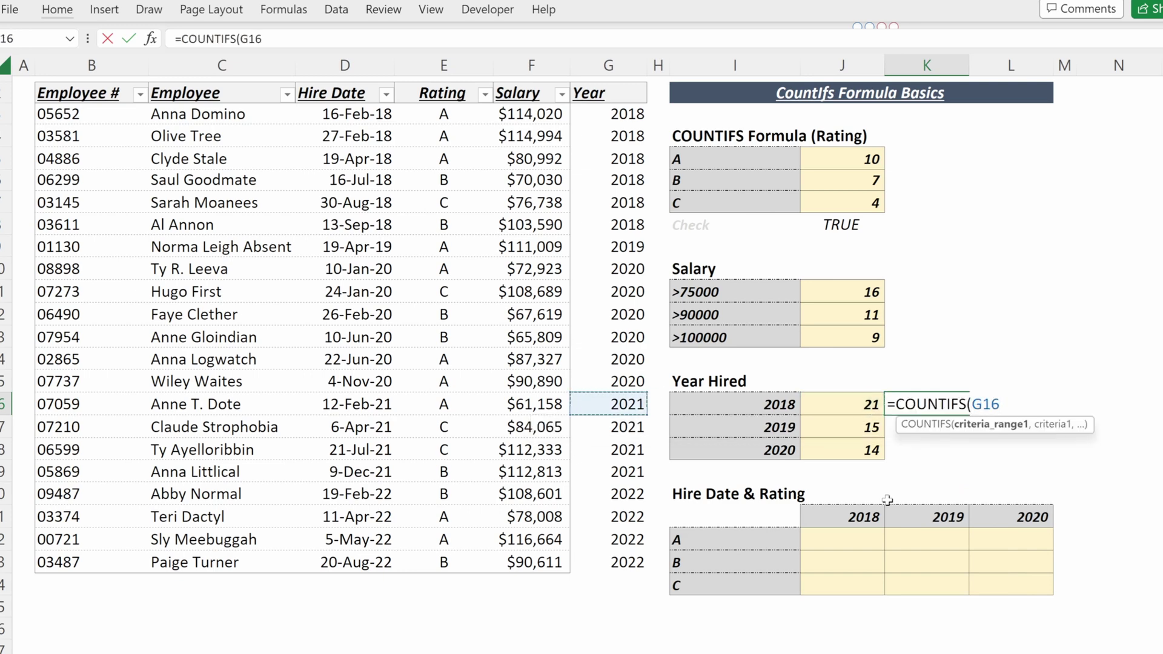
{"action": "key", "text": "ctrl+Up"}
{"action": "key", "text": "Down"}
{"action": "key", "text": "ctrl+shift+Down"}
{"action": "key", "text": "F4"}
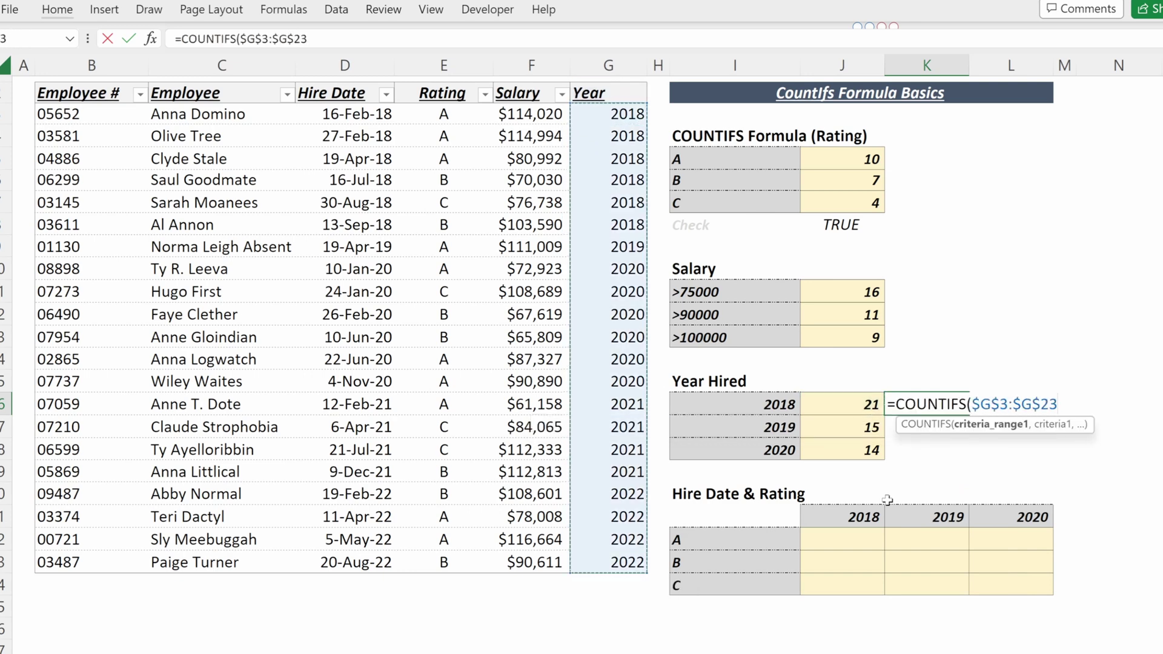
{"action": "type", "text": ",\"> "}
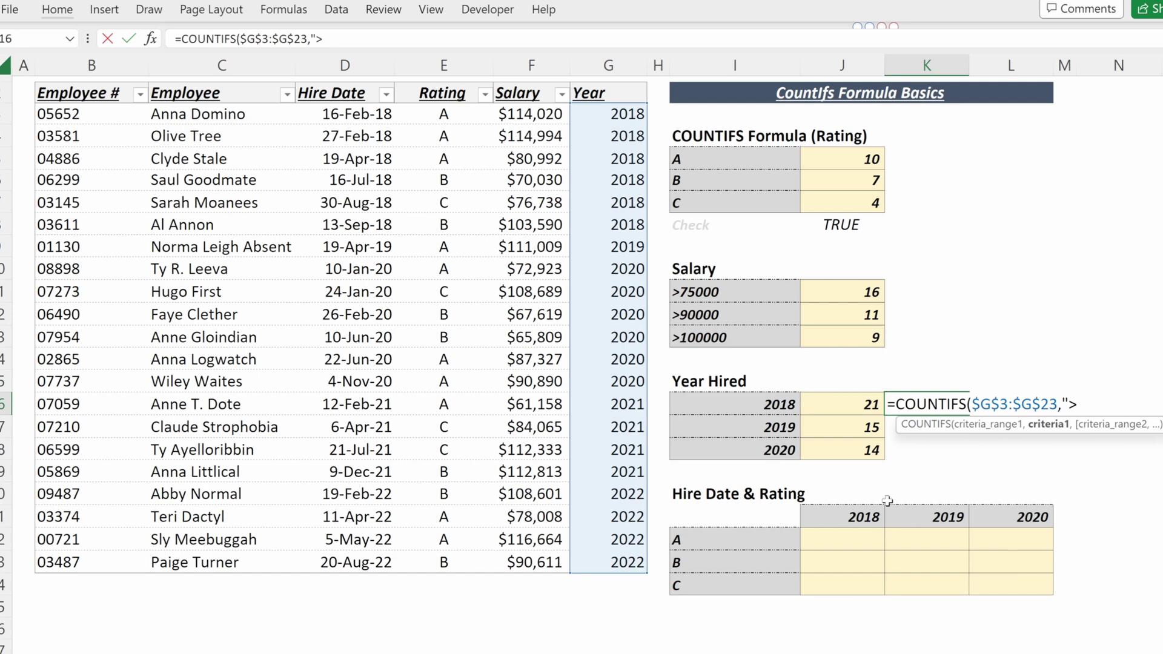
{"action": "type", "text": "\"&"}
{"action": "key", "text": "Left"}
{"action": "key", "text": "Left"}
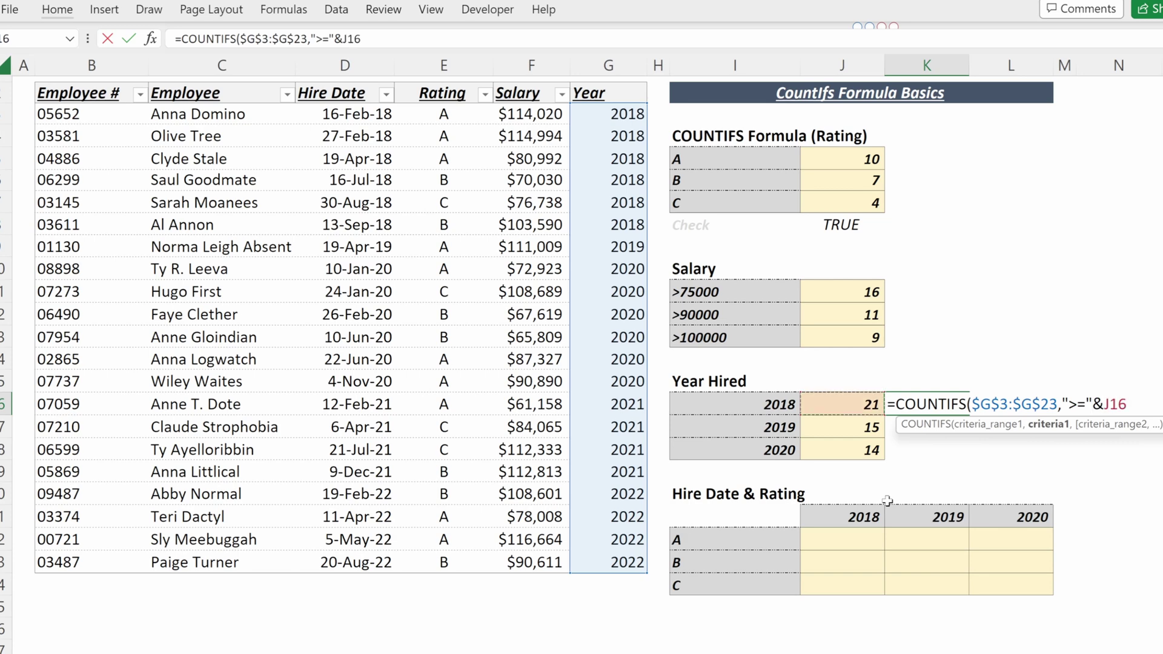
{"action": "key", "text": "Return"}
Fill the check formula down to K17:K18 and compare K17, K18 with J18's formula
{"action": "key", "text": "Up"}
{"action": "key", "text": "shift+Down"}
{"action": "key", "text": "shift+Down"}
{"action": "key", "text": "ctrl+d"}
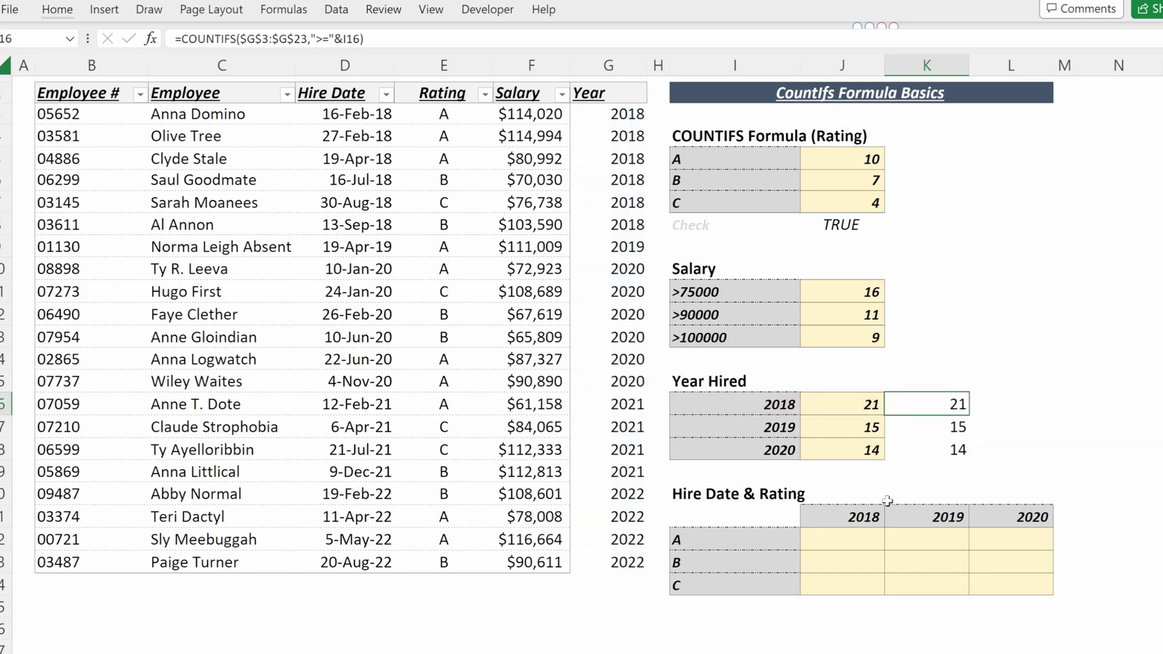
{"action": "key", "text": "Down"}
{"action": "key", "text": "F2"}
{"action": "key", "text": "Return"}
{"action": "key", "text": "F2"}
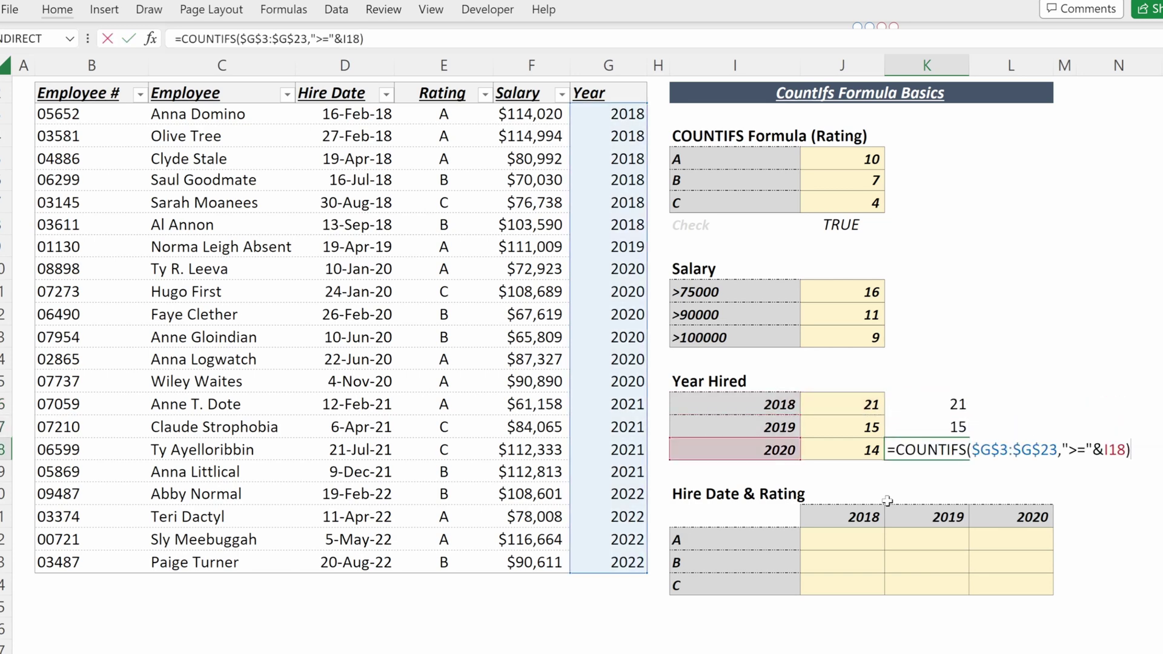
{"action": "key", "text": "Escape"}
{"action": "key", "text": "Left"}
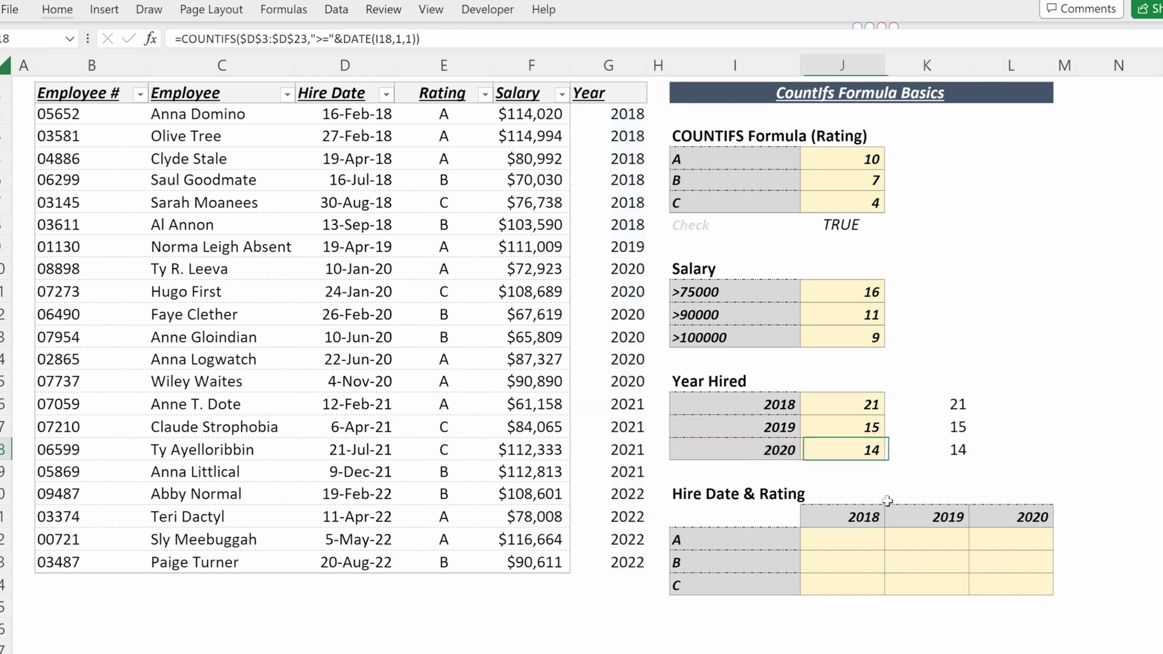
{"action": "key", "text": "F2"}
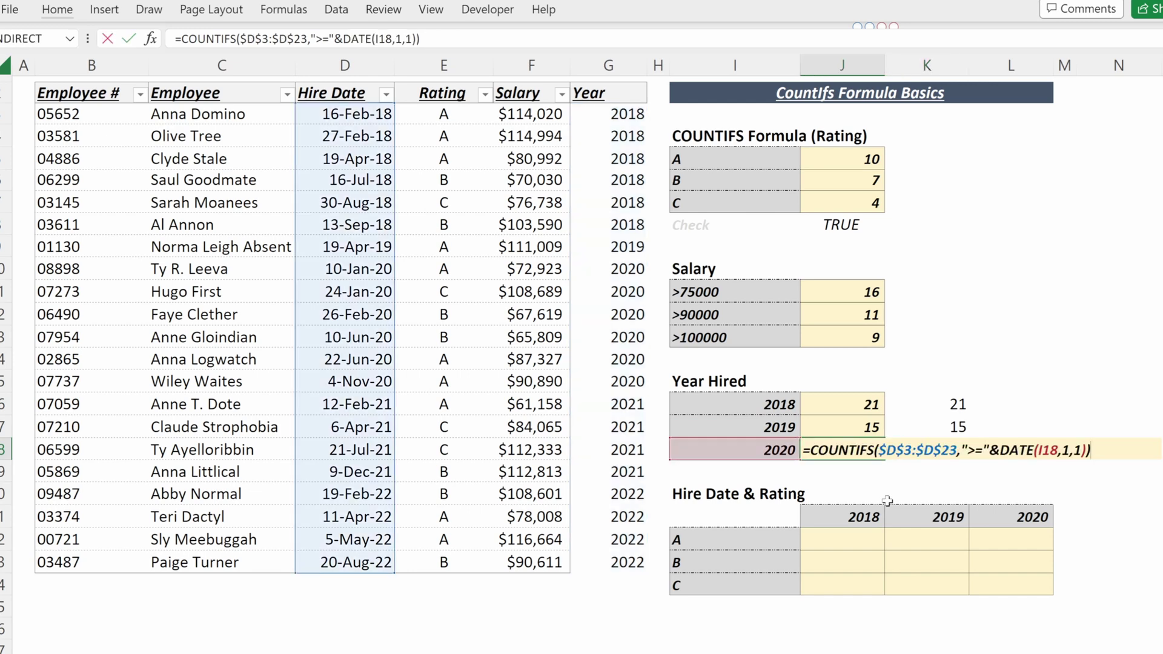
In J22, begin =COUNTIFS with the absolute Rating range $E$3:$E$23
{"action": "key", "text": "Return"}
{"action": "key", "text": "Down"}
{"action": "key", "text": "Down"}
{"action": "key", "text": "Down"}
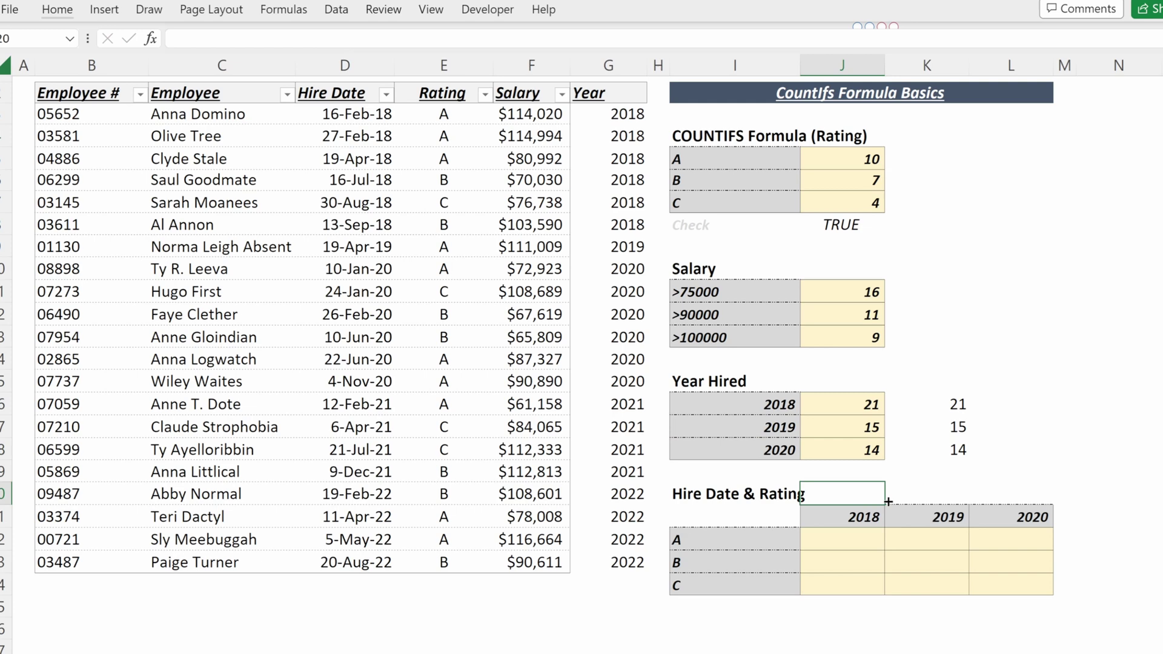
{"action": "type", "text": "="}
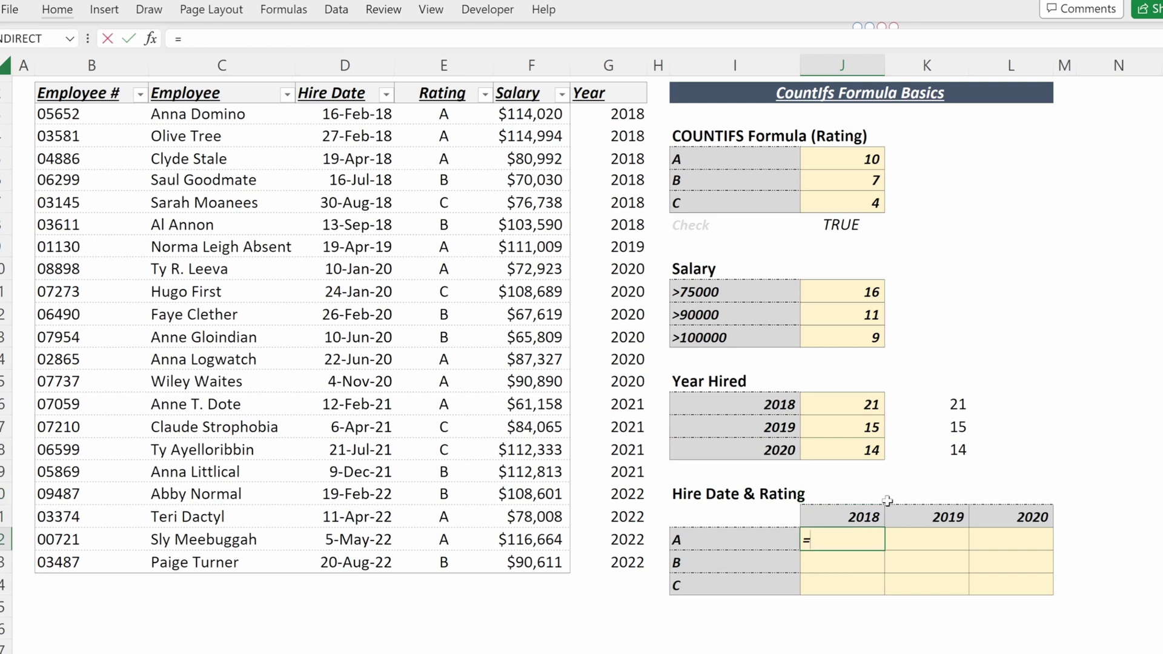
{"action": "type", "text": "countifs"}
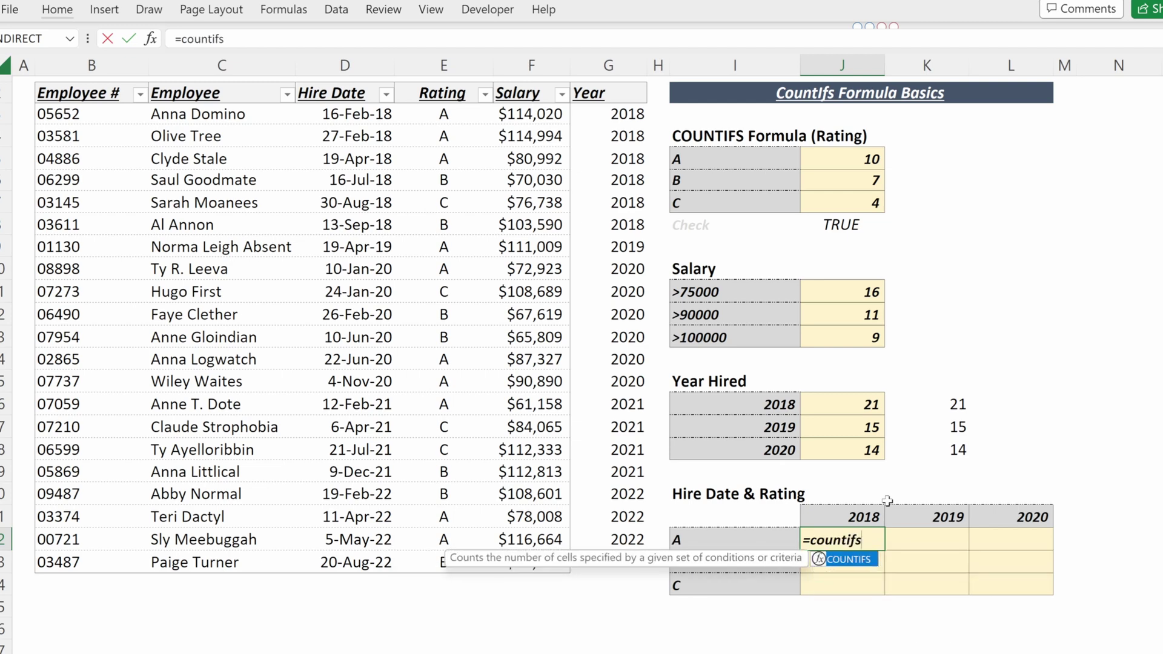
{"action": "key", "text": "Tab"}
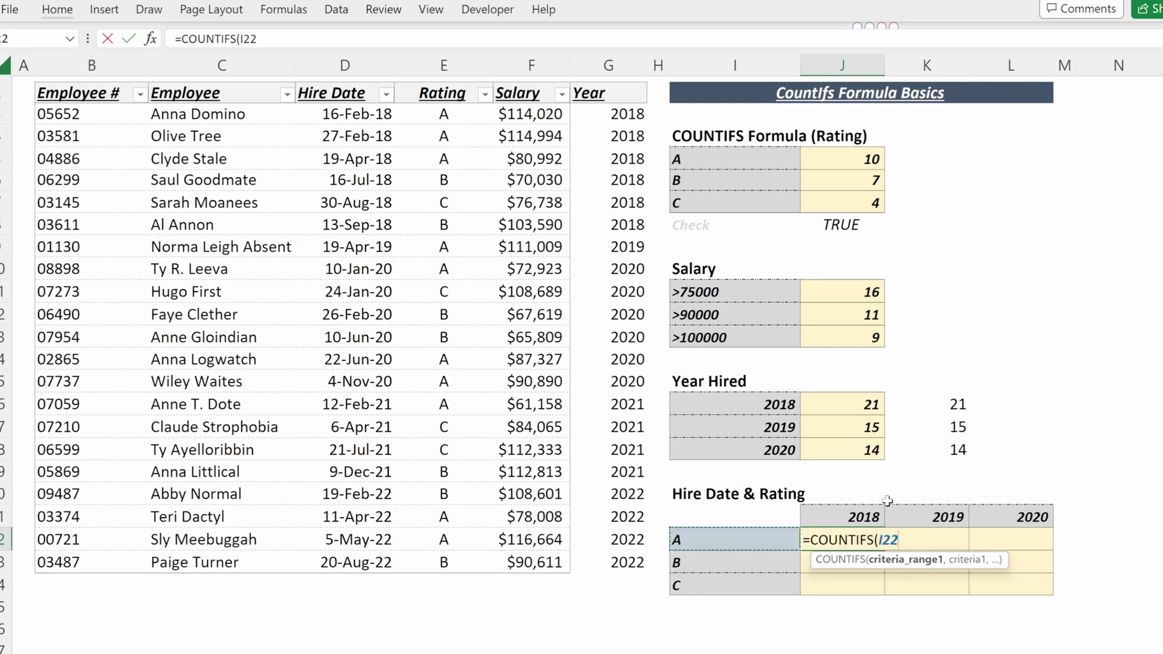
{"action": "key", "text": "ctrl+Left"}
{"action": "key", "text": "ctrl+Left"}
{"action": "key", "text": "Right"}
{"action": "key", "text": "Right"}
{"action": "key", "text": "Right"}
{"action": "key", "text": "ctrl+Up"}
{"action": "key", "text": "Down"}
{"action": "key", "text": "ctrl+shift+Down"}
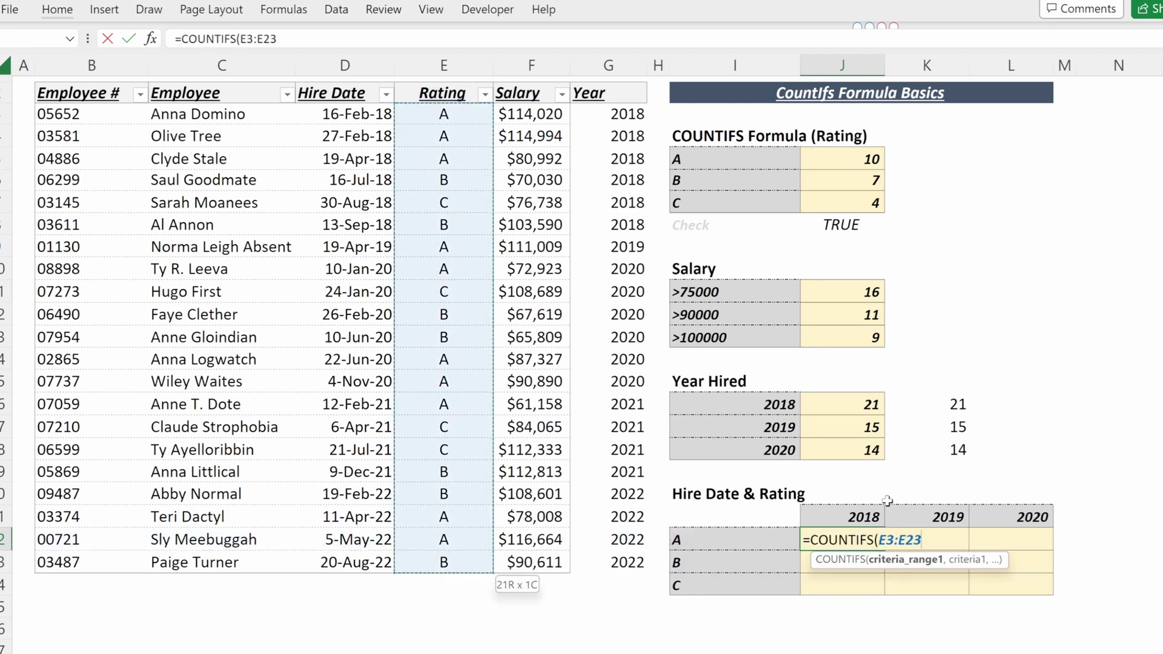
{"action": "key", "text": "F4"}
{"action": "type", "text": ","}
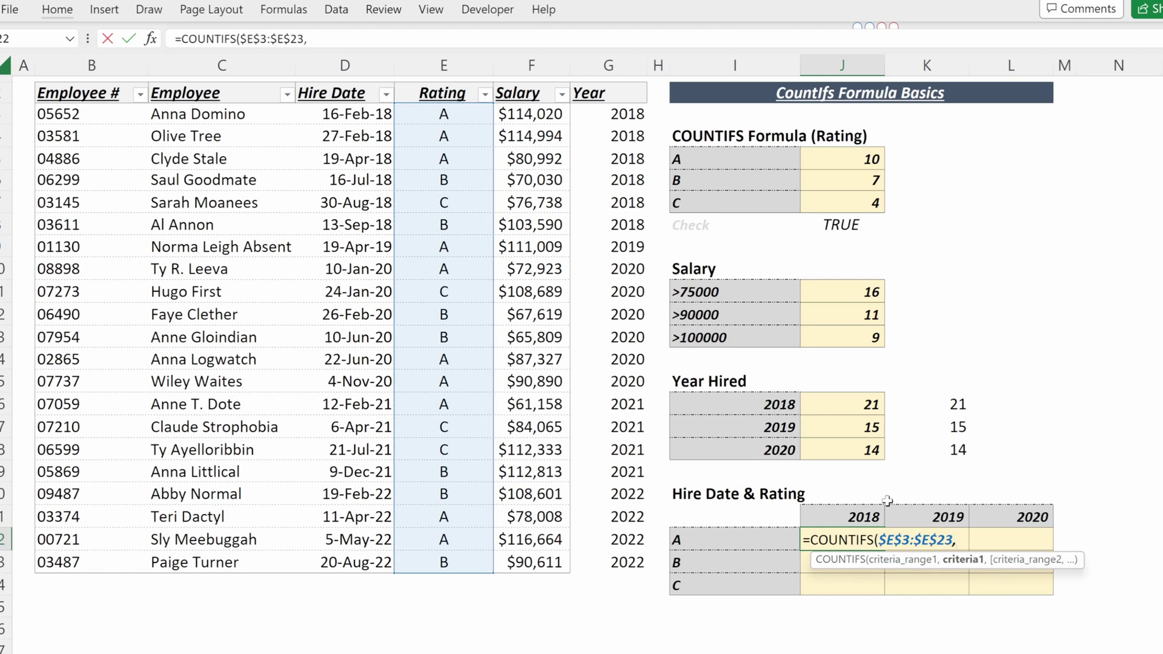
Add the rating label $I22 as criterion and the absolute Hire Date range $D$3:$D$23
{"action": "key", "text": "Left"}
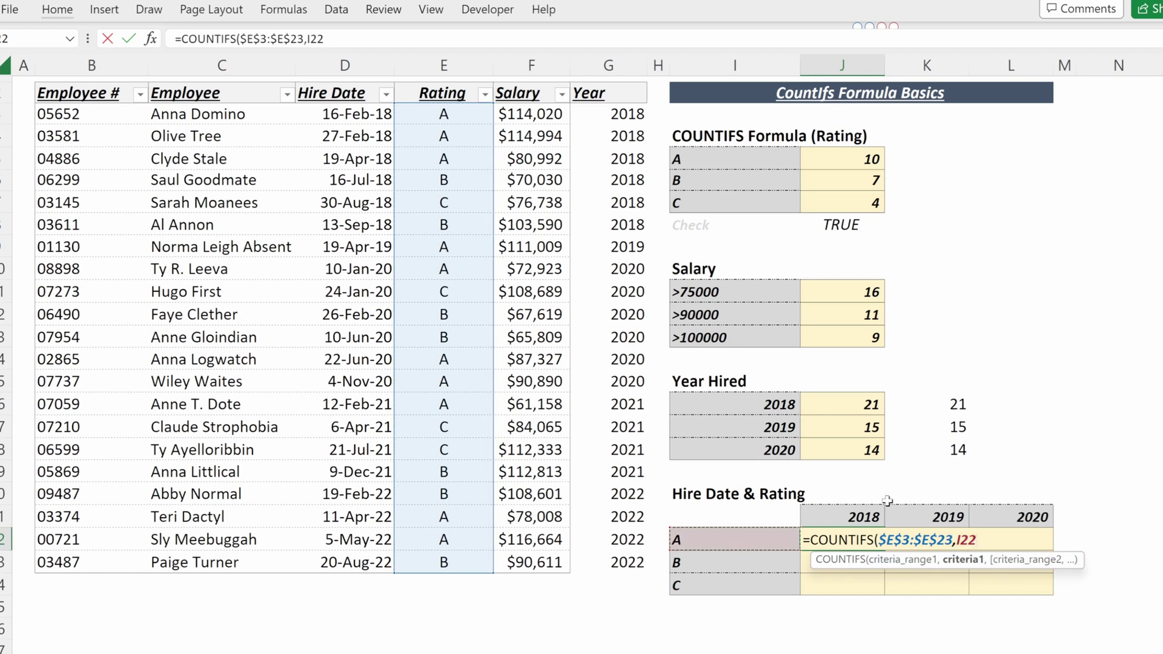
{"action": "key", "text": "F4"}
{"action": "key", "text": "F4"}
{"action": "key", "text": "F4"}
{"action": "type", "text": ","}
{"action": "key", "text": "Left"}
{"action": "key", "text": "Up"}
{"action": "key", "text": "Left"}
{"action": "key", "text": "Left"}
{"action": "key", "text": "Left"}
{"action": "key", "text": "Left"}
{"action": "key", "text": "Left"}
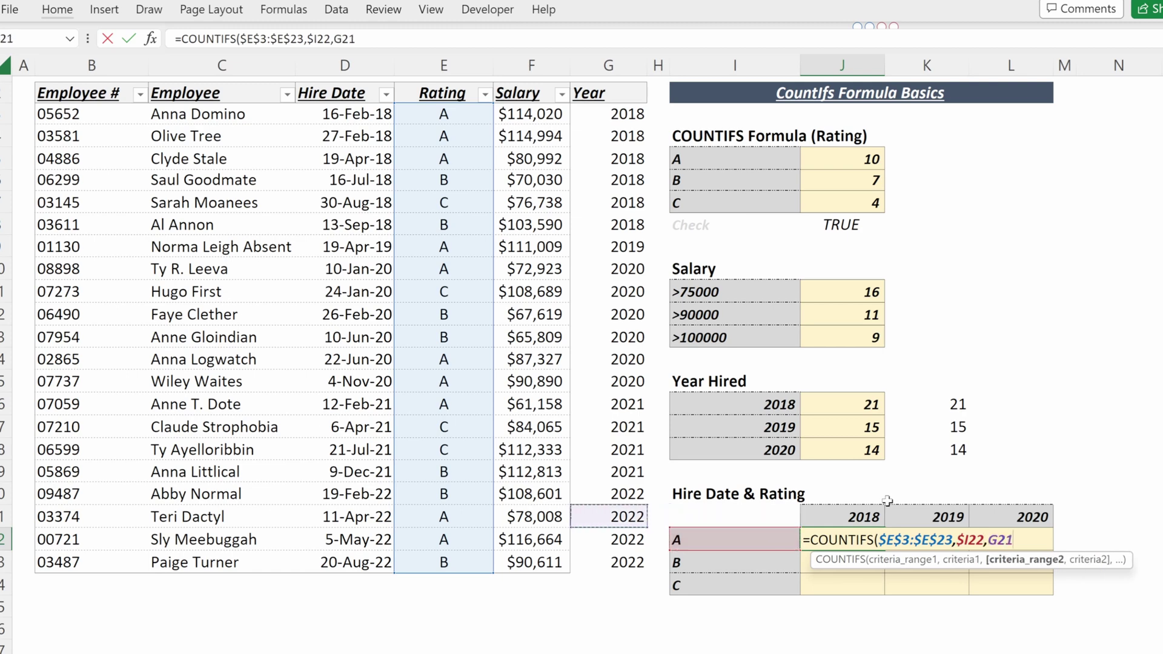
{"action": "key", "text": "Up"}
{"action": "key", "text": "Up"}
{"action": "key", "text": "Up"}
{"action": "key", "text": "Up"}
{"action": "key", "text": "Up"}
{"action": "key", "text": "Up"}
{"action": "key", "text": "Up"}
{"action": "key", "text": "Up"}
{"action": "key", "text": "Up"}
{"action": "key", "text": "Up"}
{"action": "key", "text": "Up"}
{"action": "key", "text": "Up"}
{"action": "key", "text": "Up"}
{"action": "key", "text": "Up"}
{"action": "key", "text": "Up"}
{"action": "key", "text": "Up"}
{"action": "key", "text": "Up"}
{"action": "key", "text": "Up"}
{"action": "key", "text": "ctrl+shift+Down"}
{"action": "key", "text": "F4"}
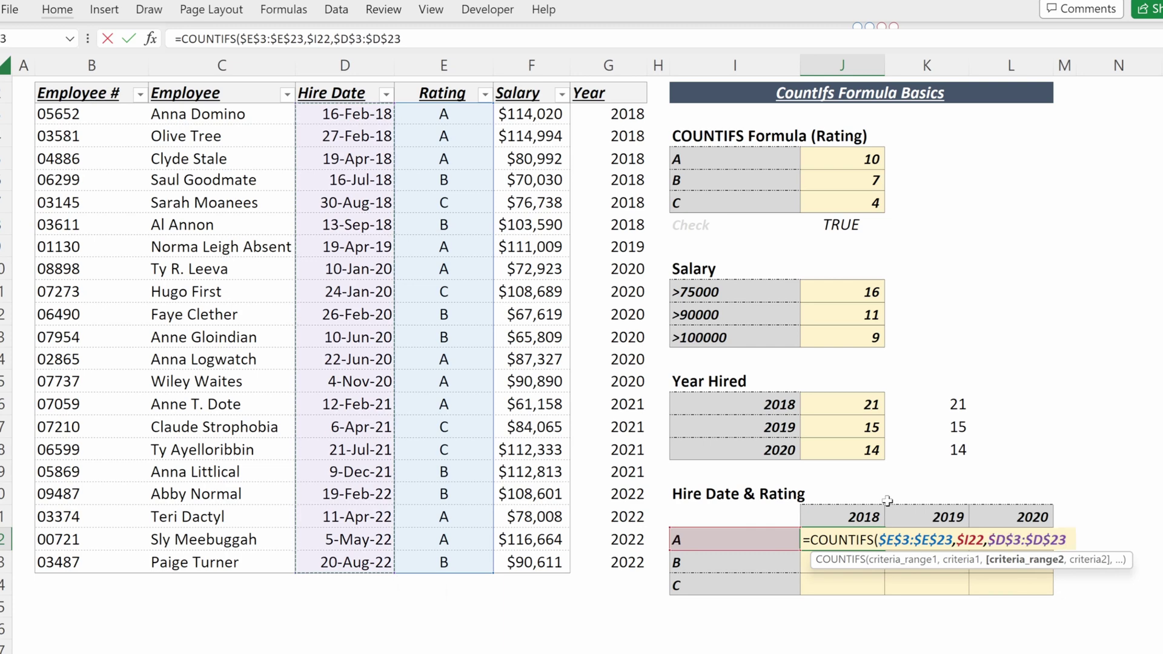
Start the ">="&DATE( criterion using the 2018 heading as J$21
{"action": "type", "text": ","}
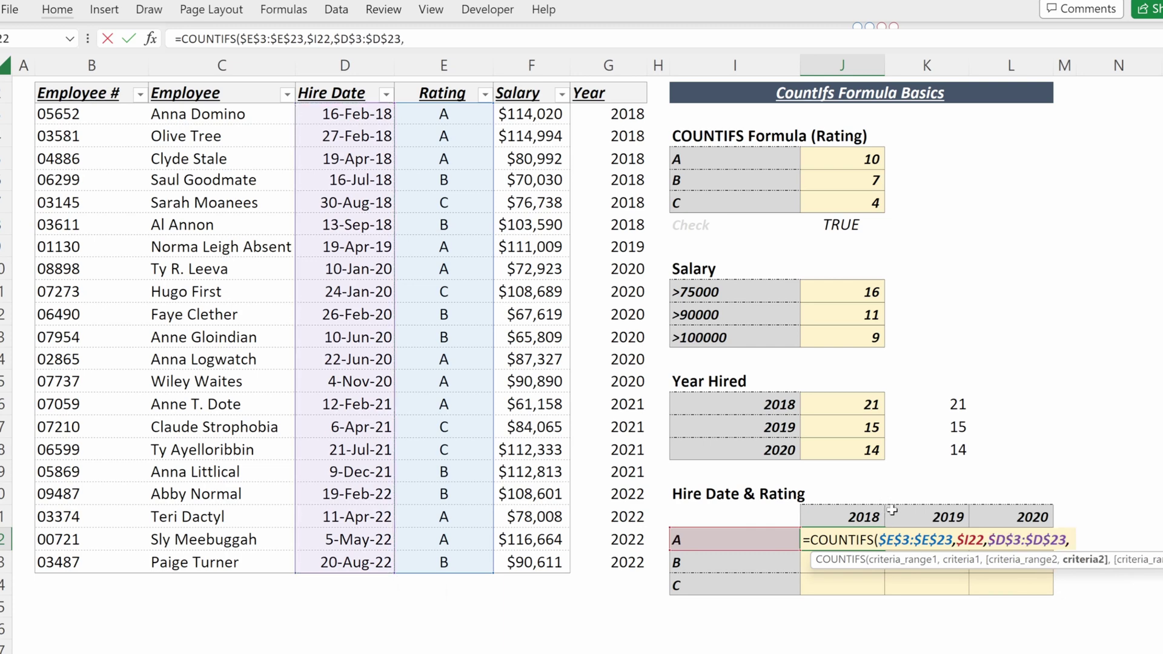
{"action": "type", "text": "\">="}
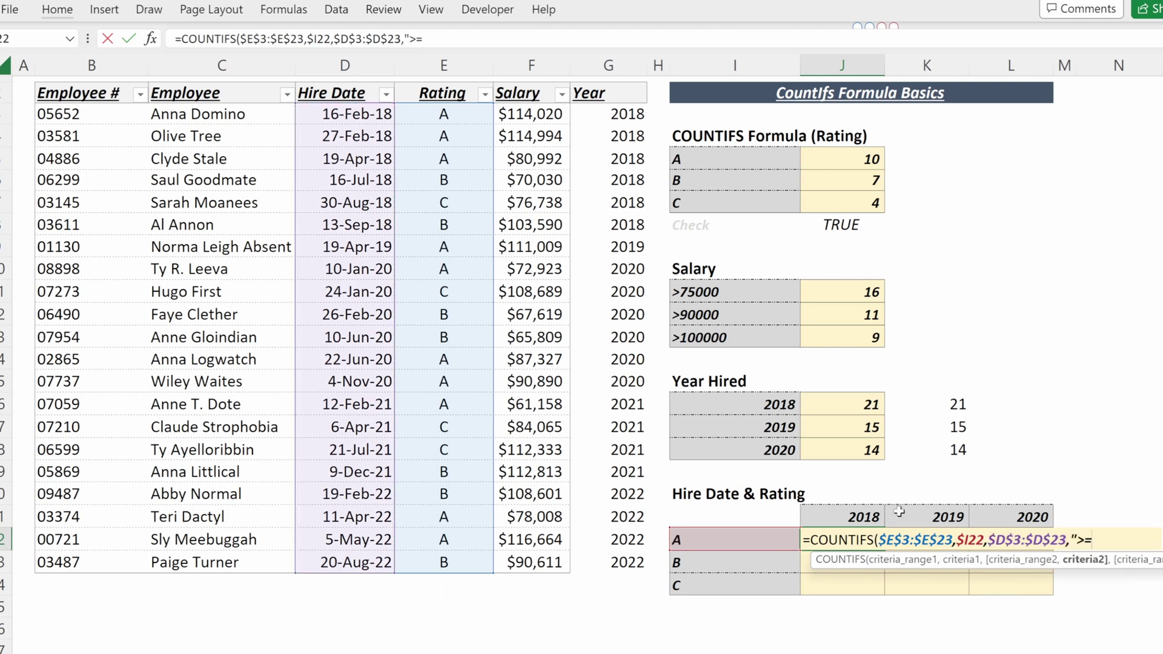
{"action": "type", "text": "\"&da"}
{"action": "key", "text": "Tab"}
{"action": "left_click", "coordinate": [875, 516]}
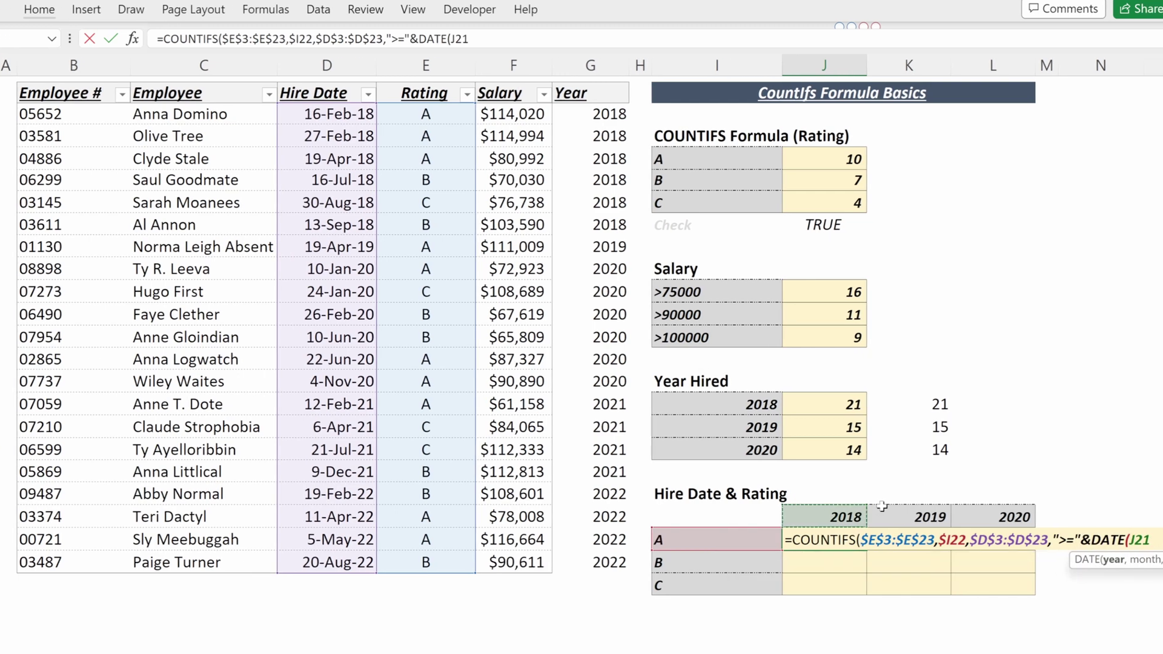
{"action": "key", "text": "F4"}
{"action": "key", "text": "F4"}
Finish the formula with DATE(J$21,01,01)), enter it, and check the 2018 counts
{"action": "type", "text": ",01,01"}
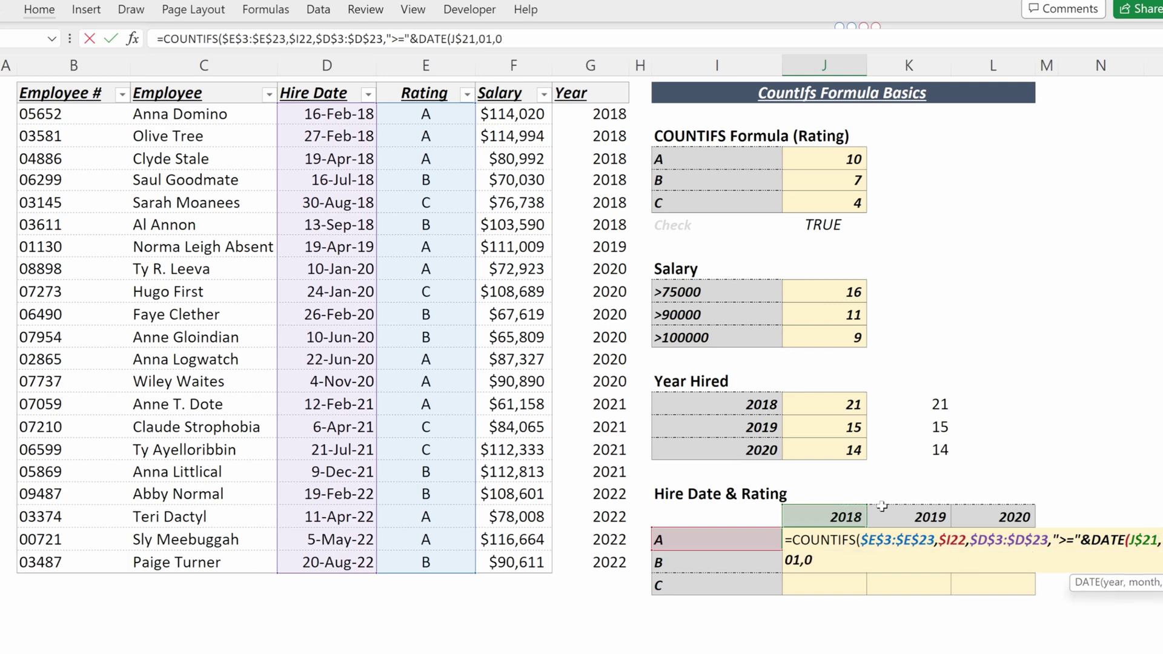
{"action": "type", "text": ")"}
{"action": "key", "text": "Return"}
{"action": "key", "text": "Return"}
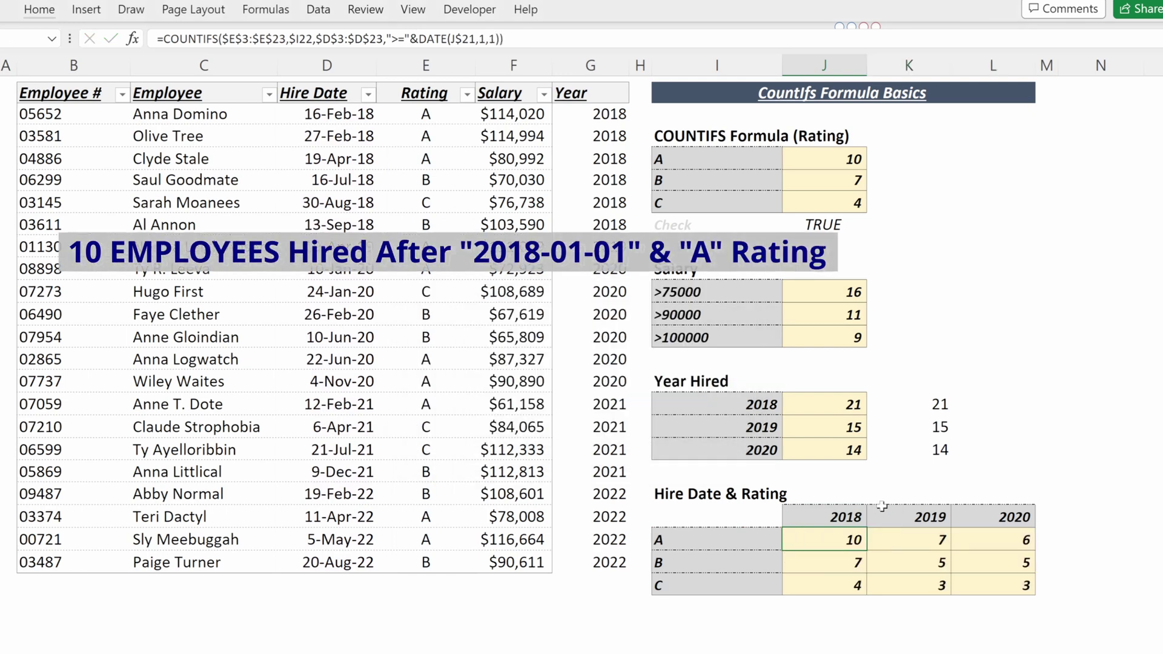
{"action": "left_click_drag", "start_coordinate": [866, 550], "coordinate": [848, 585]}
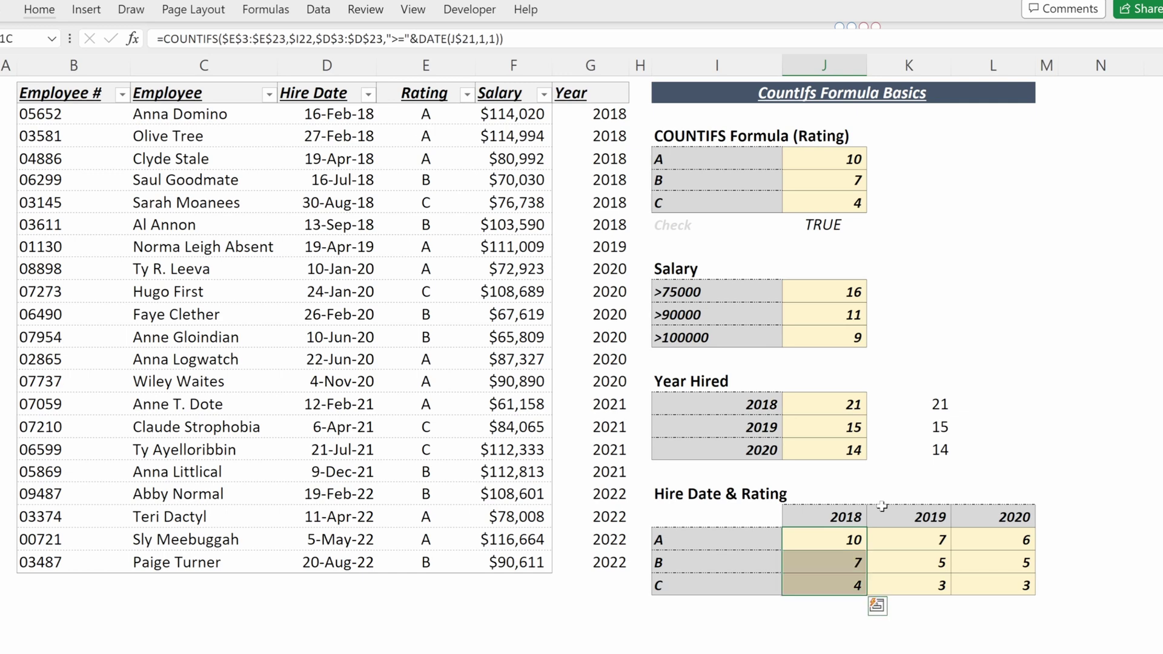